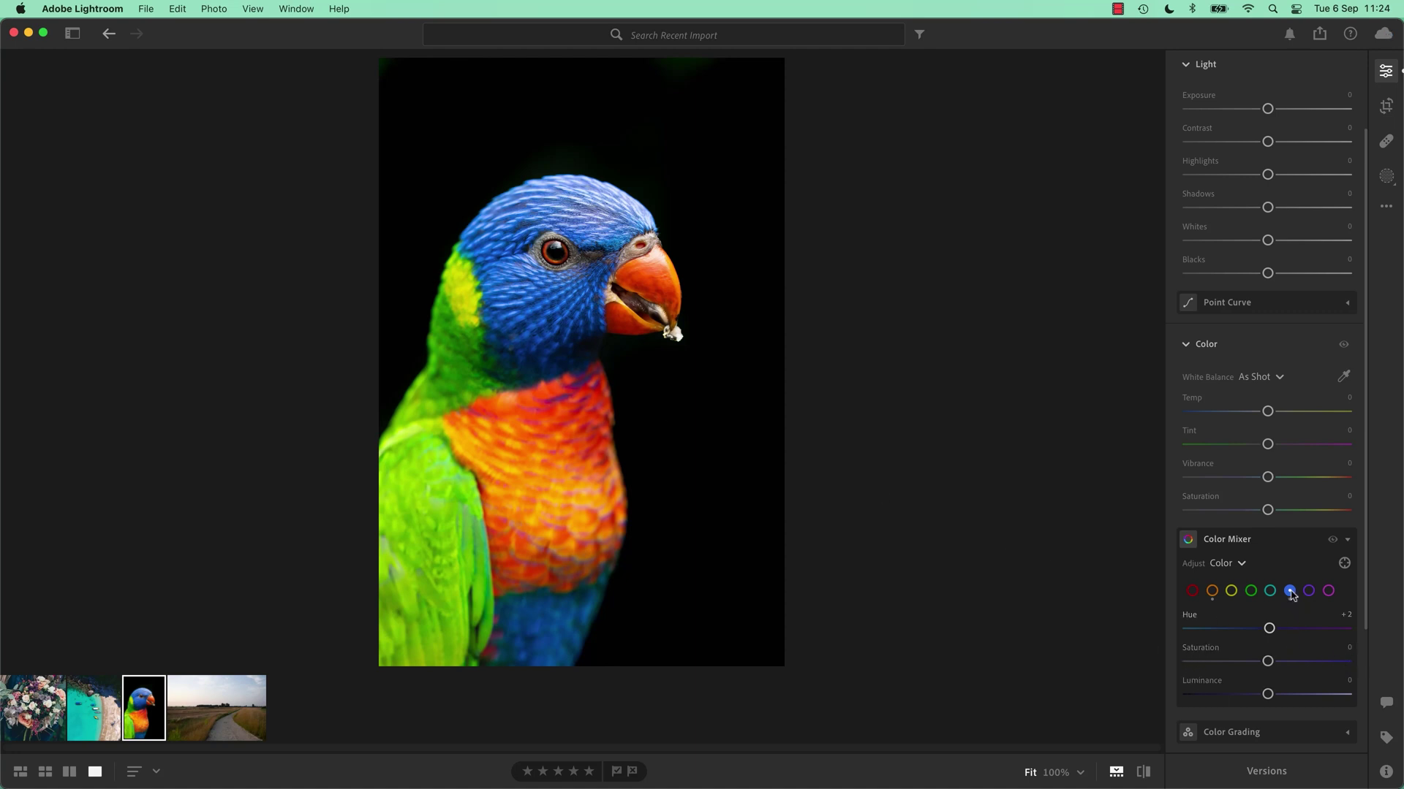
Shift the parrot's blues to purple with Blue Hue at about +87.
mouse_move(1268, 629)
left_mouse_down()
mouse_move(1333, 635)
mouse_move(1160, 634)
mouse_move(1347, 630)
mouse_move(1270, 646)
left_mouse_up()
Switch to the edited aerial beach photo in the filmstrip.
left_click(88, 710)
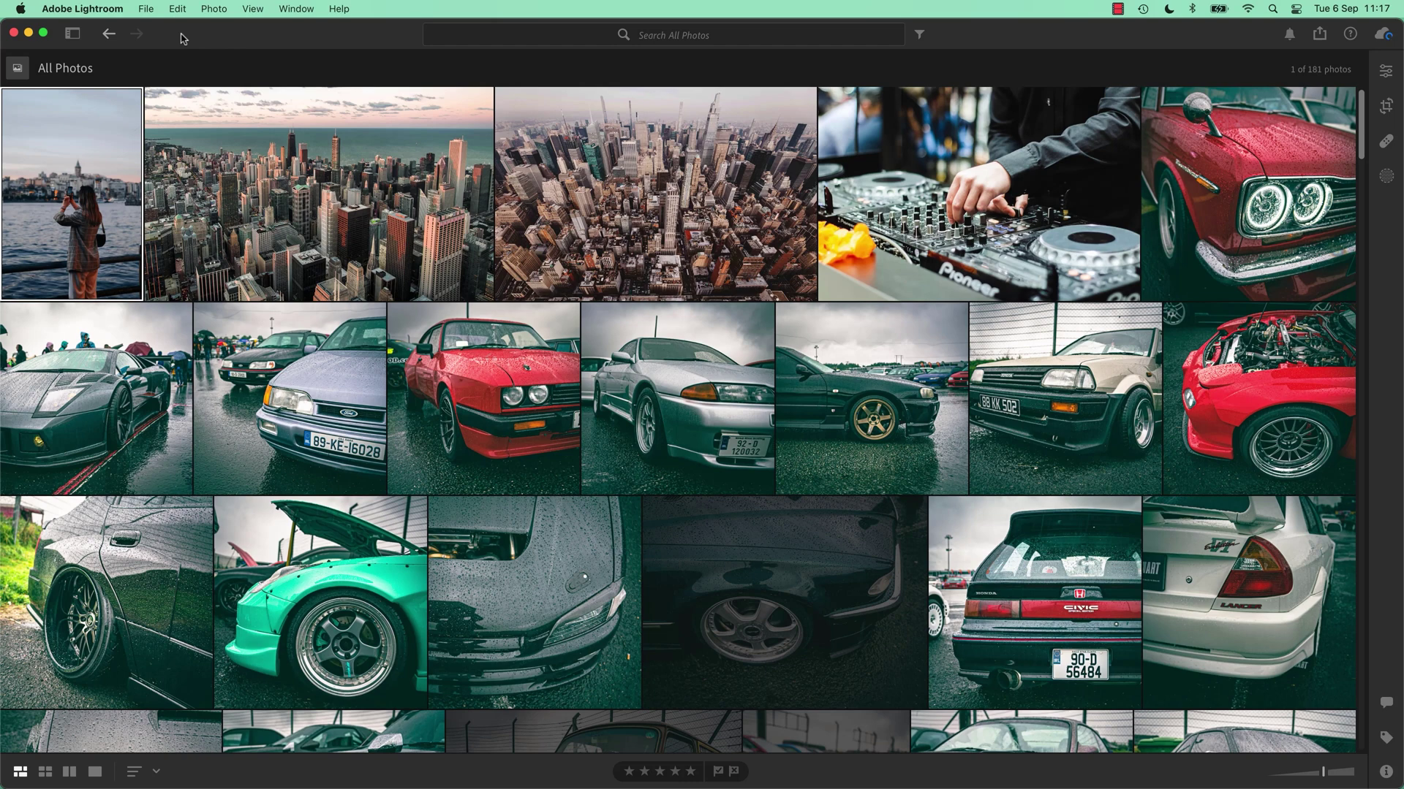
Import the four photos through Grey Card from 04 Color Corrections, then open the parrot photo alone.
key("super+shift+i")
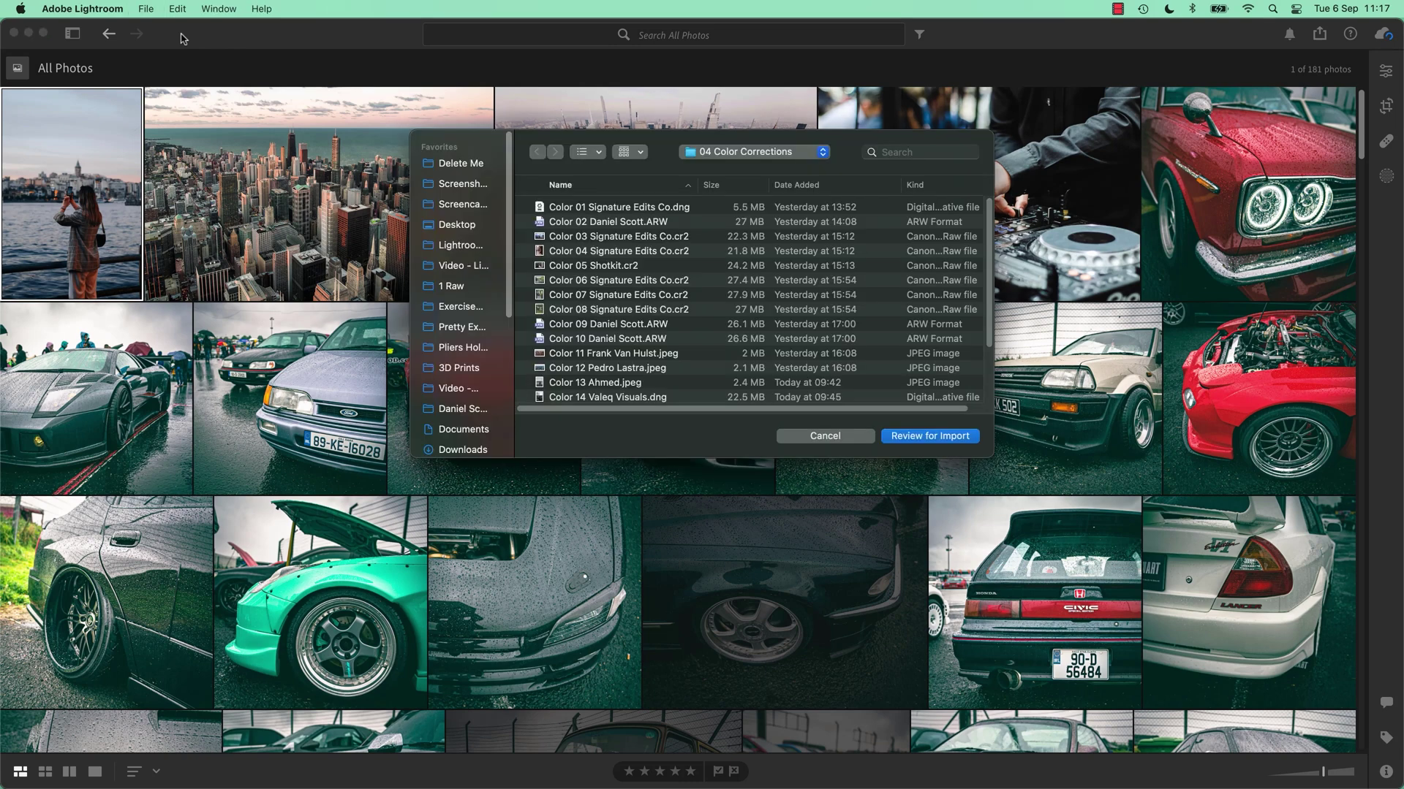
scroll(649, 279, "down", 3)
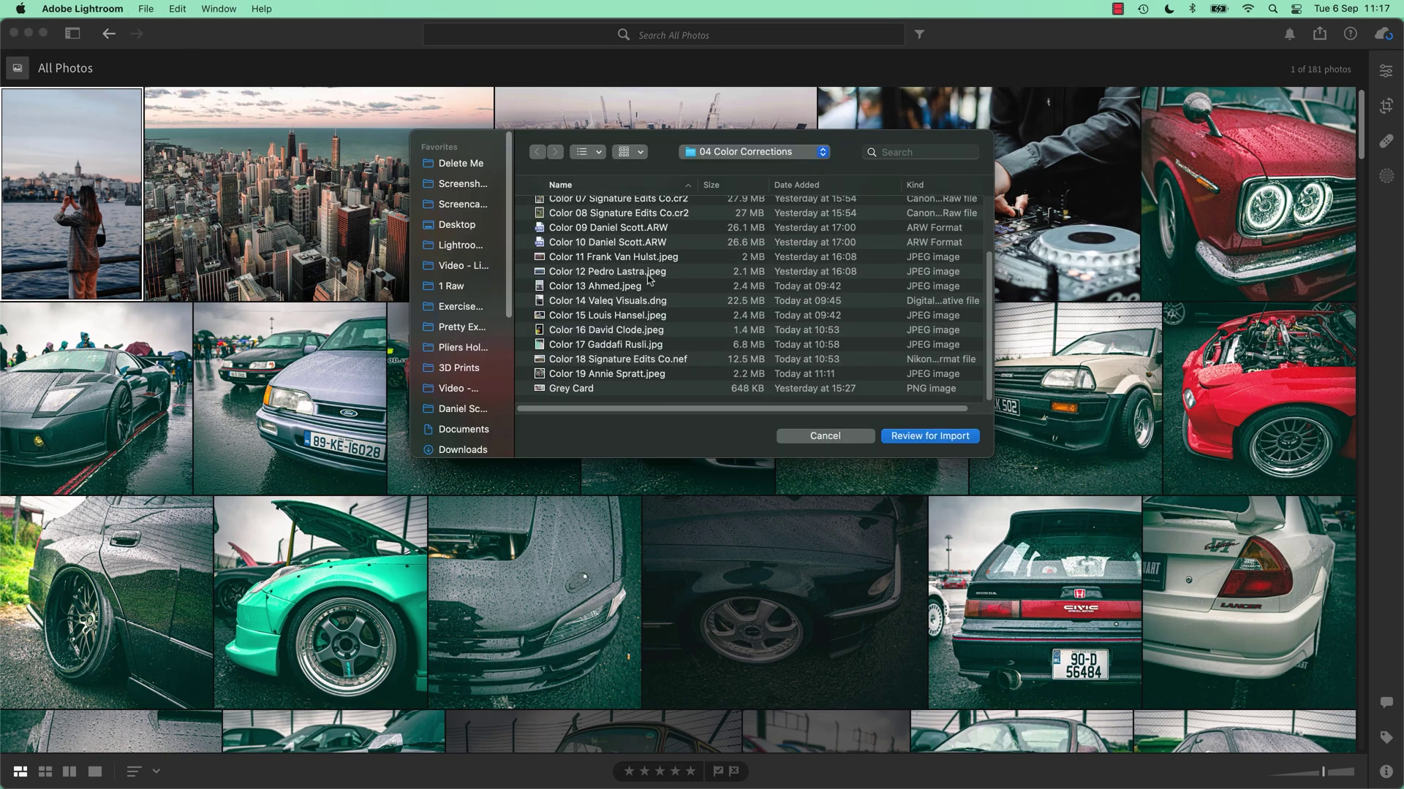
left_click(606, 332)
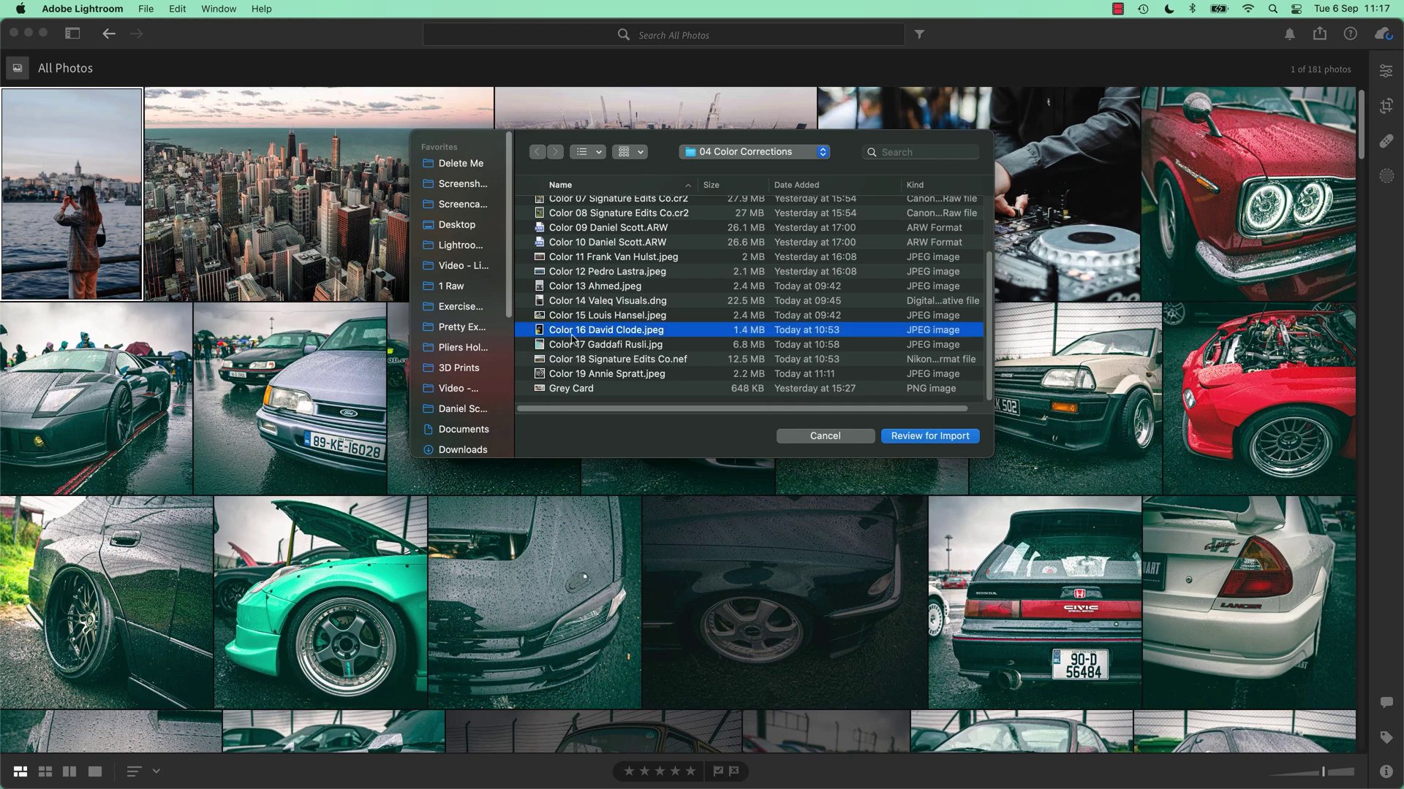
left_click(595, 388, "shift")
left_click(923, 438)
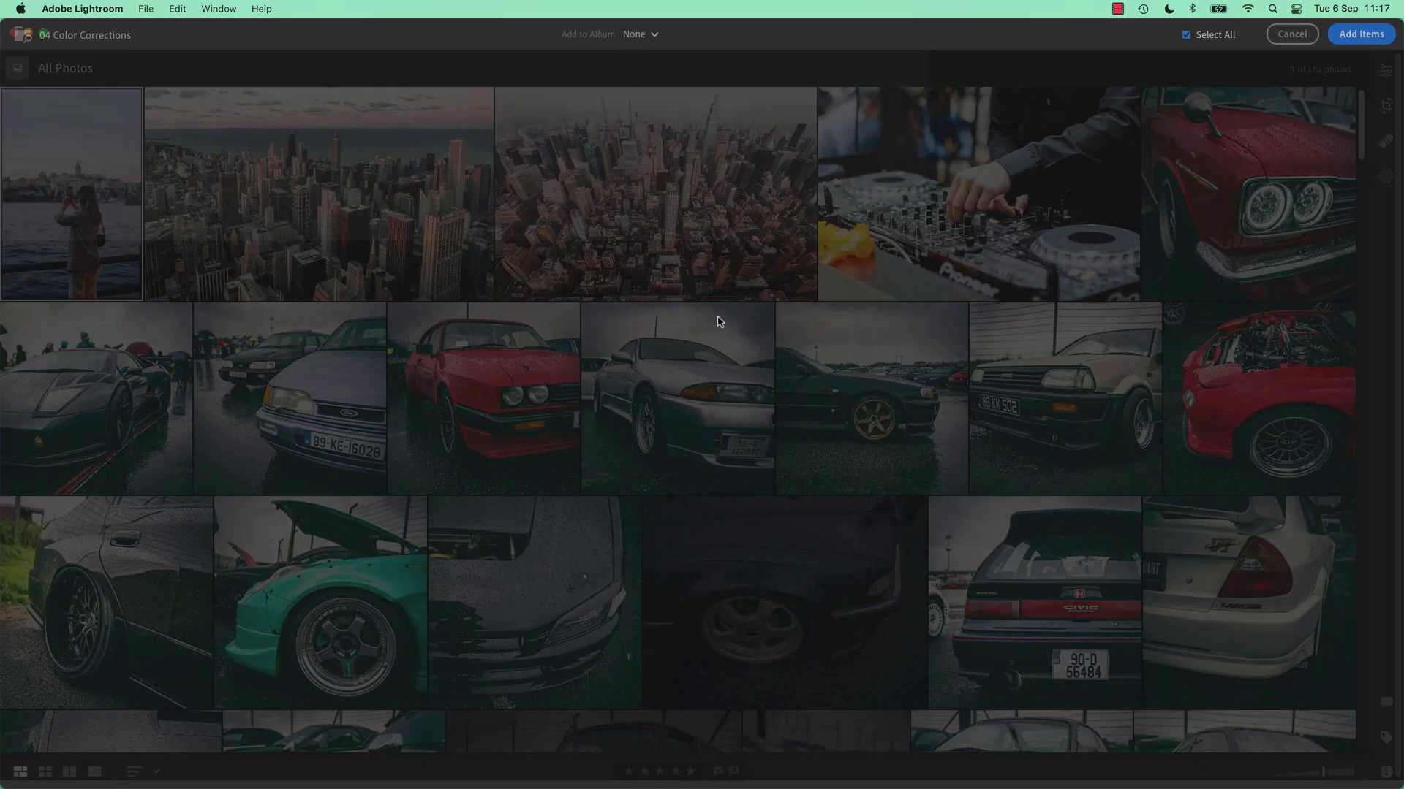
left_click(1358, 34)
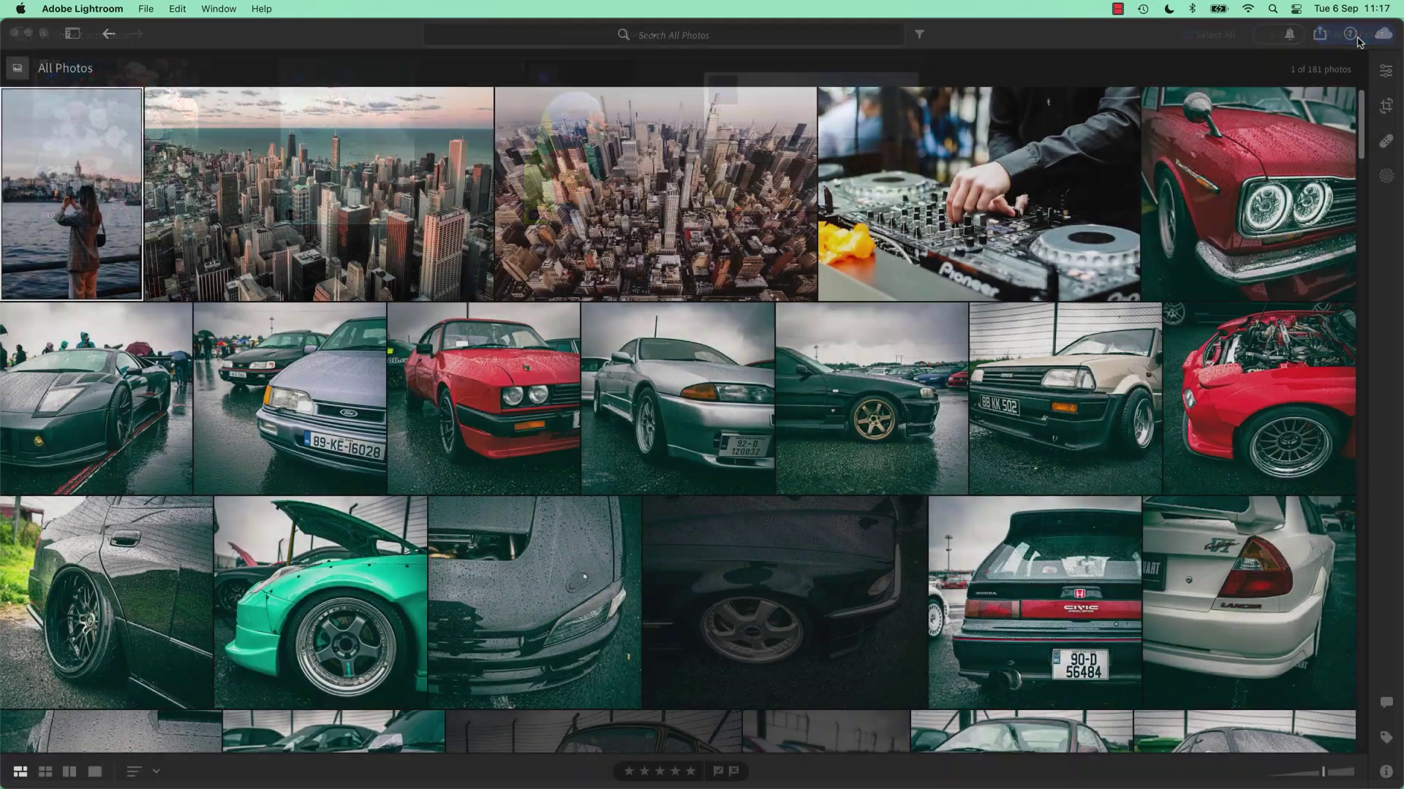
left_click(421, 197)
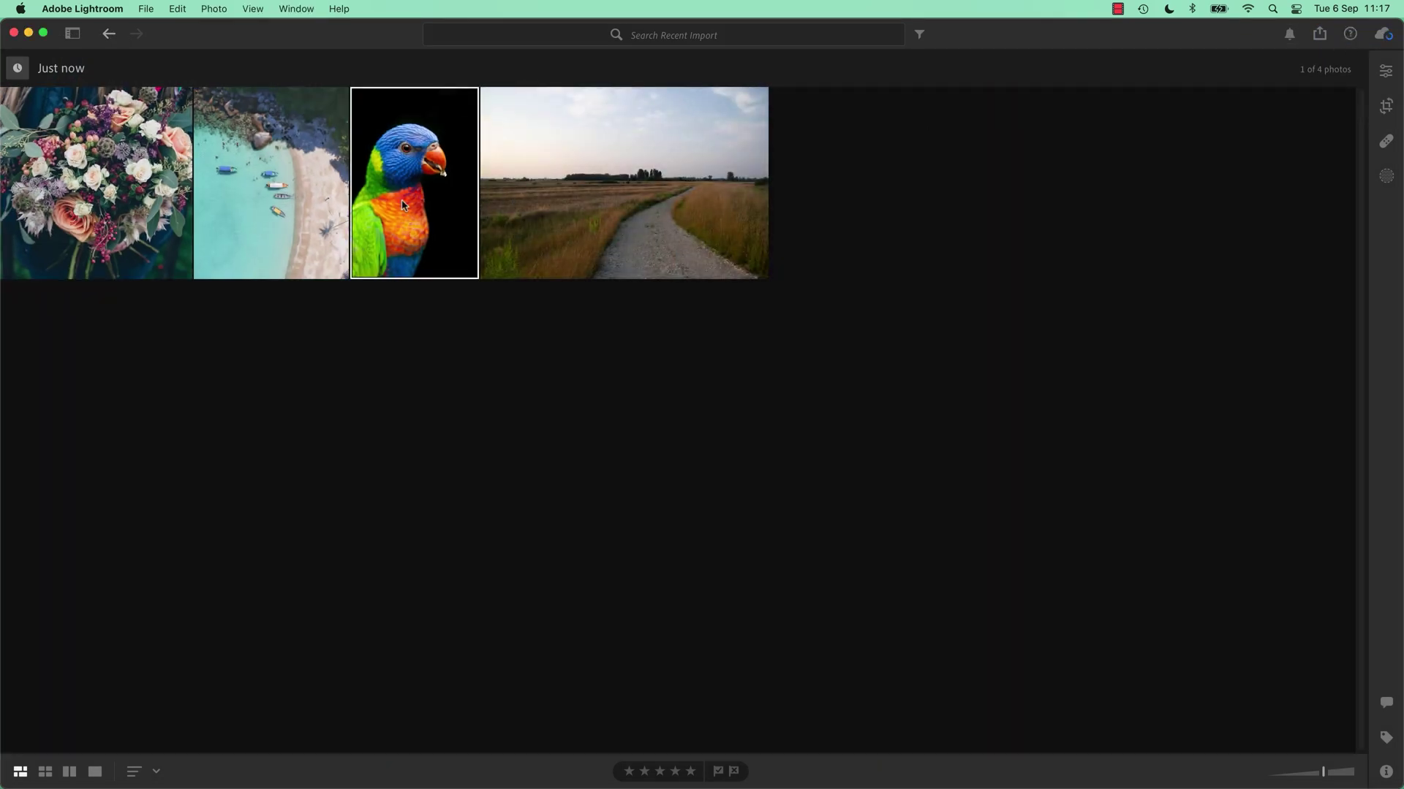
double_click(407, 199)
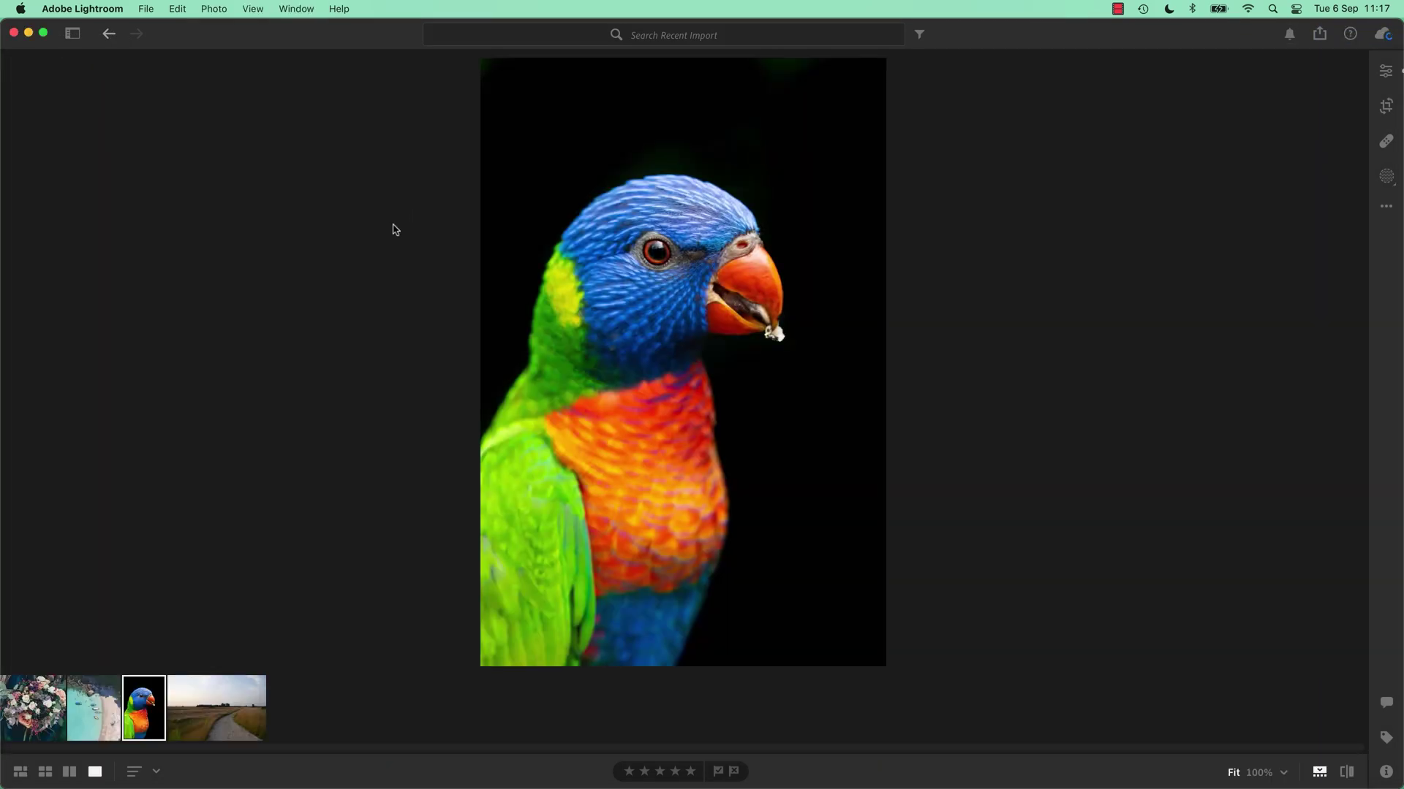
In the parrot's Color Mixer, set Blue Hue to +83, lower Green Hue, and set Orange Hue to +7.
key("e")
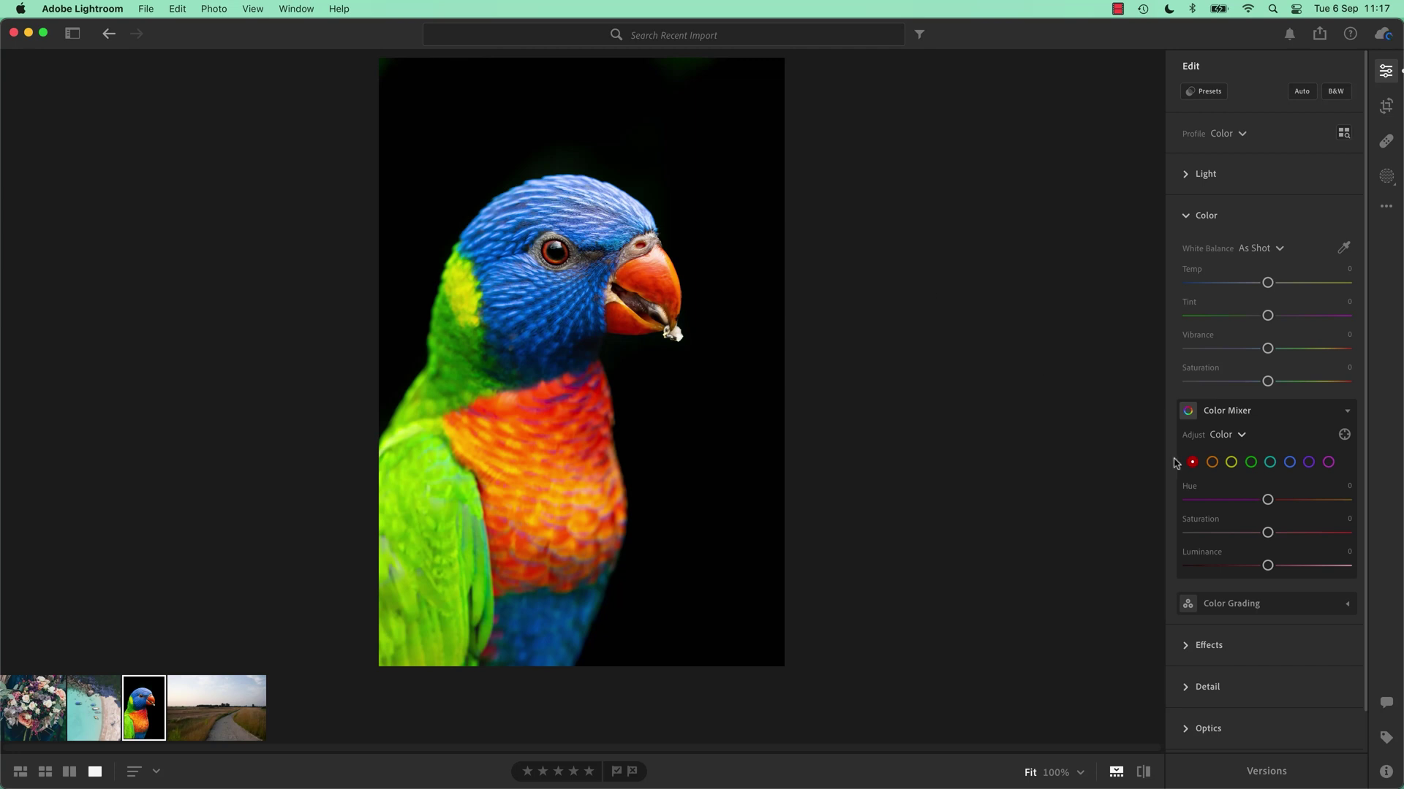
left_click(1291, 462)
left_click_drag(1268, 501, 1337, 513)
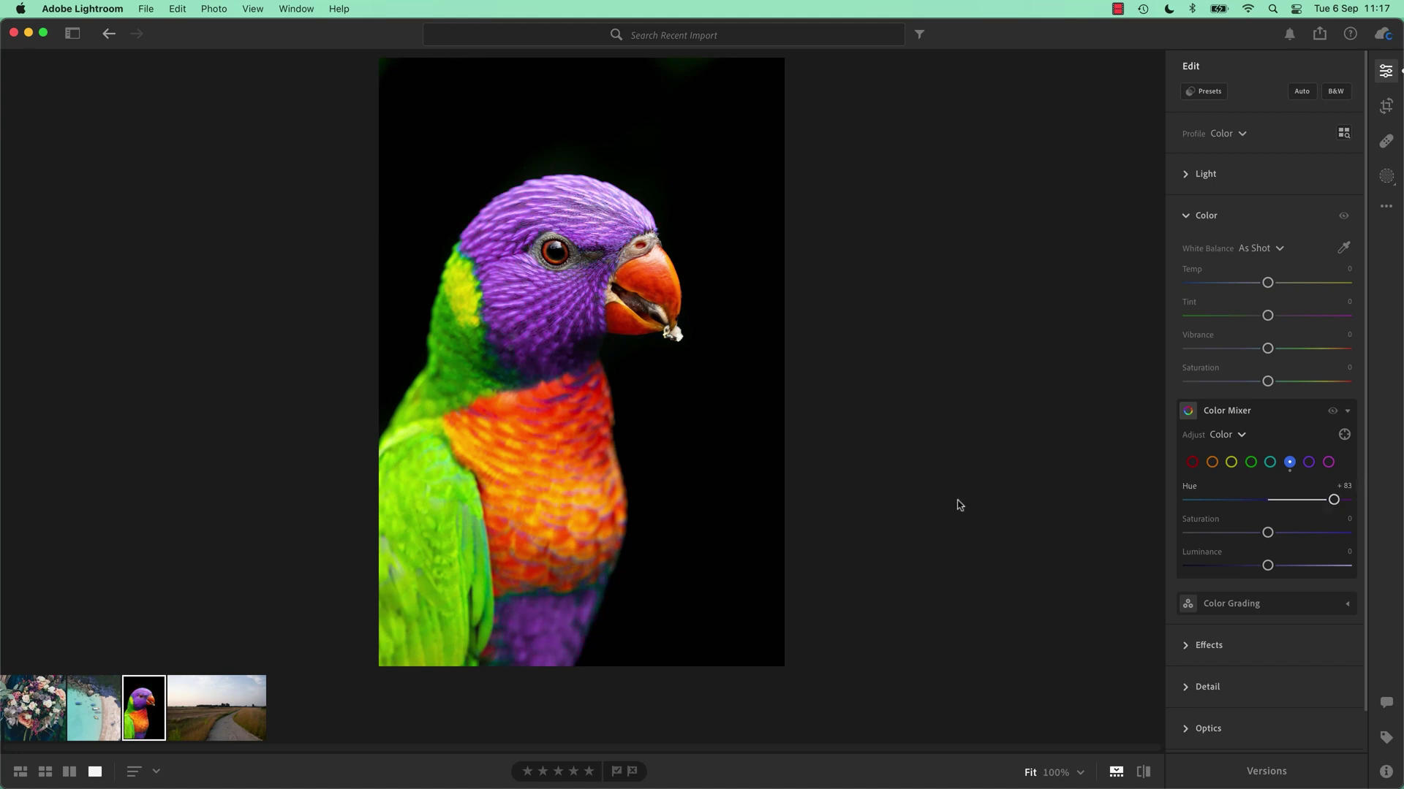
left_click(1251, 462)
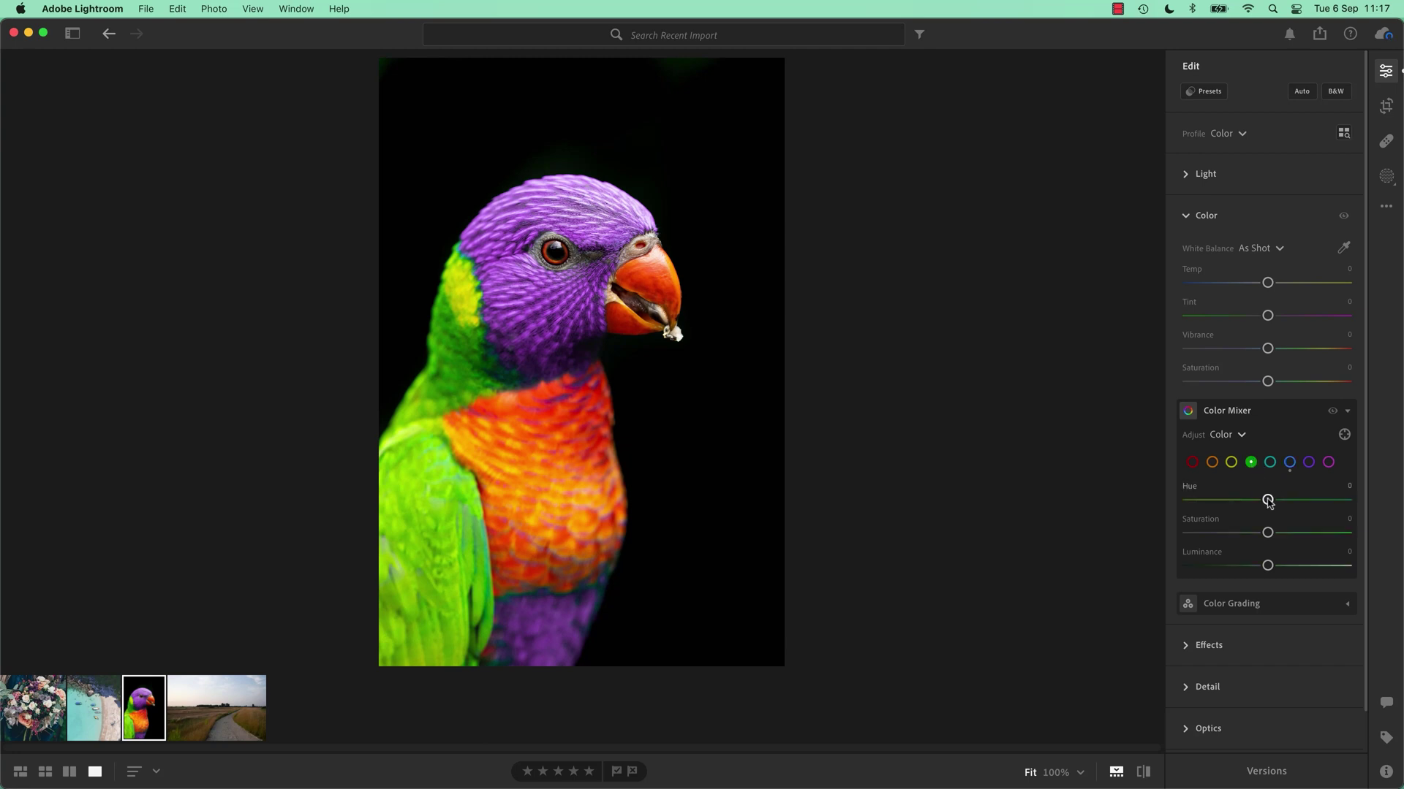
left_click_drag(1266, 500, 1232, 509)
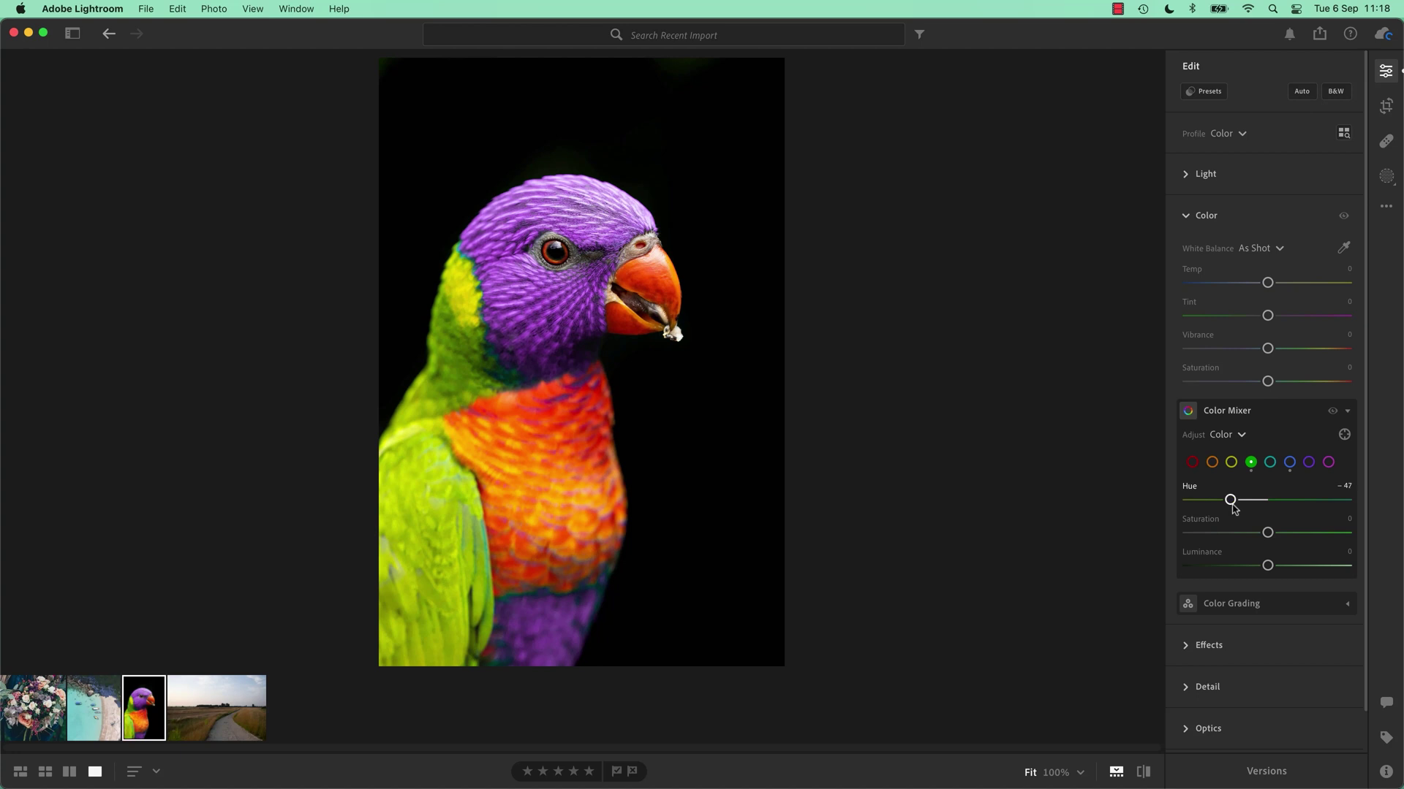
left_click(1211, 462)
mouse_move(1266, 500)
left_mouse_down()
mouse_move(1235, 514)
mouse_move(1328, 512)
mouse_move(1215, 514)
mouse_move(1304, 516)
mouse_move(1272, 514)
left_mouse_up()
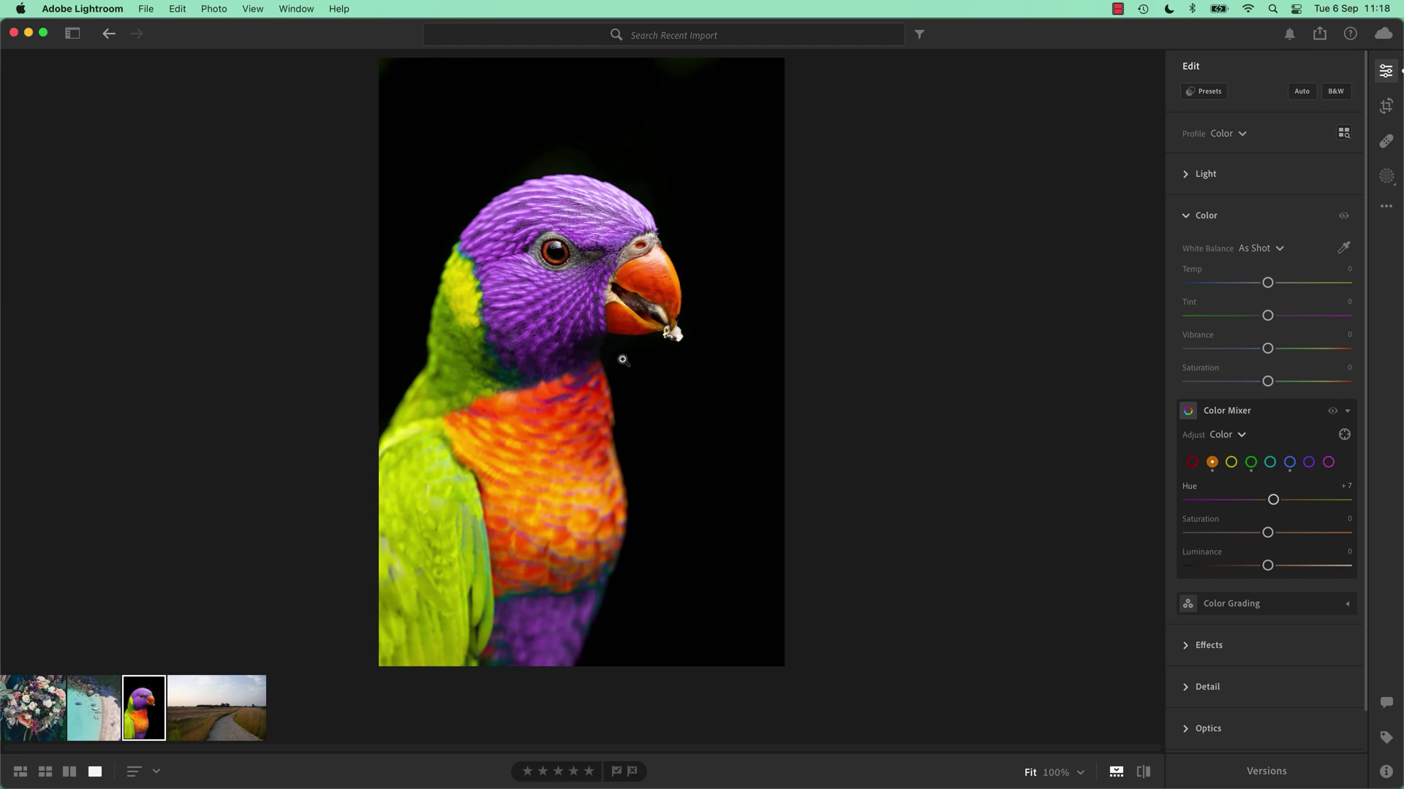
On the beach photo, set Aqua Hue +1, Saturation +72 and Luminance −36, comparing before and after.
left_click(100, 713)
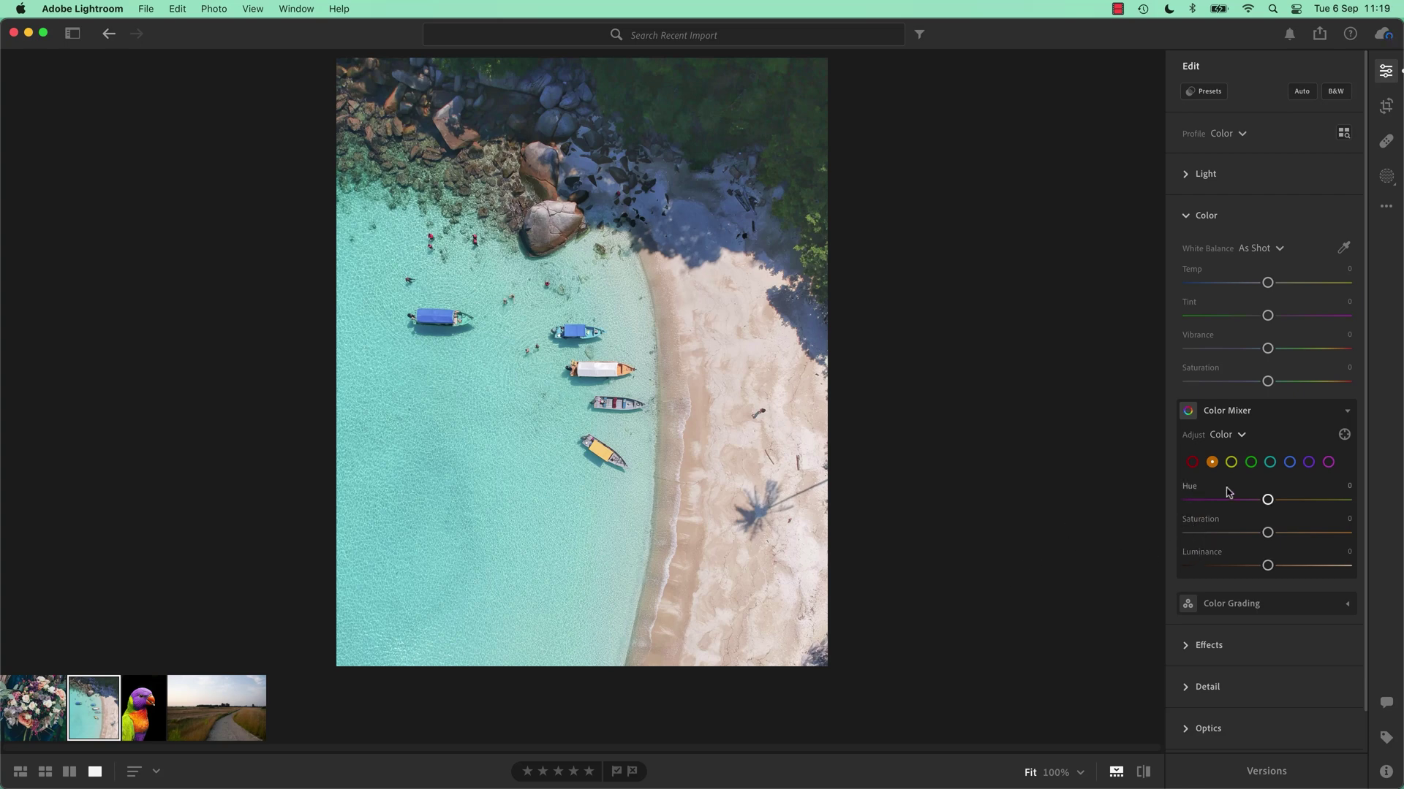
left_click(1268, 462)
mouse_move(1267, 499)
left_mouse_down()
mouse_move(1169, 509)
mouse_move(1381, 514)
mouse_move(1209, 512)
mouse_move(1270, 518)
left_mouse_up()
left_click_drag(1269, 535, 1324, 536)
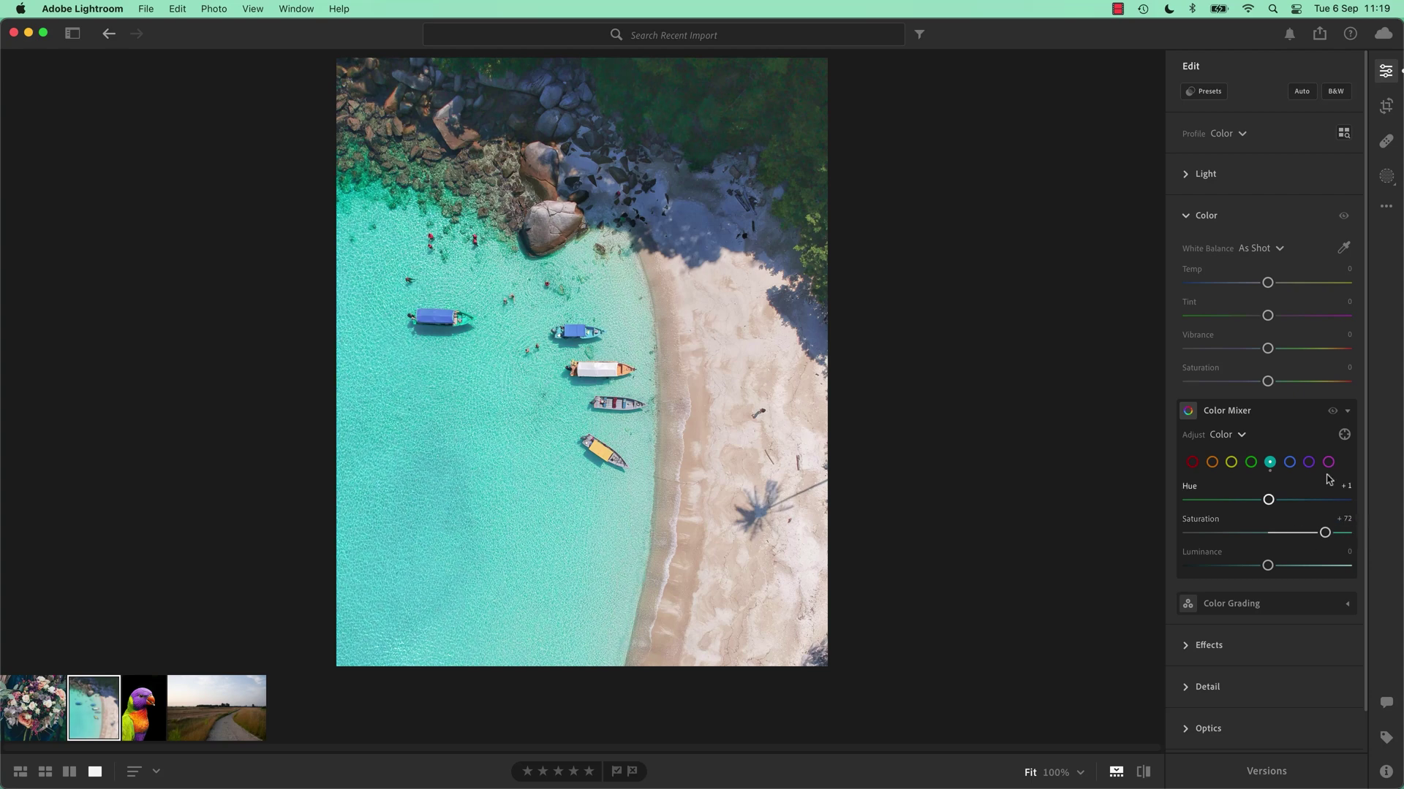
left_click(1332, 412)
left_click(1334, 413)
left_click_drag(1267, 566, 1240, 578)
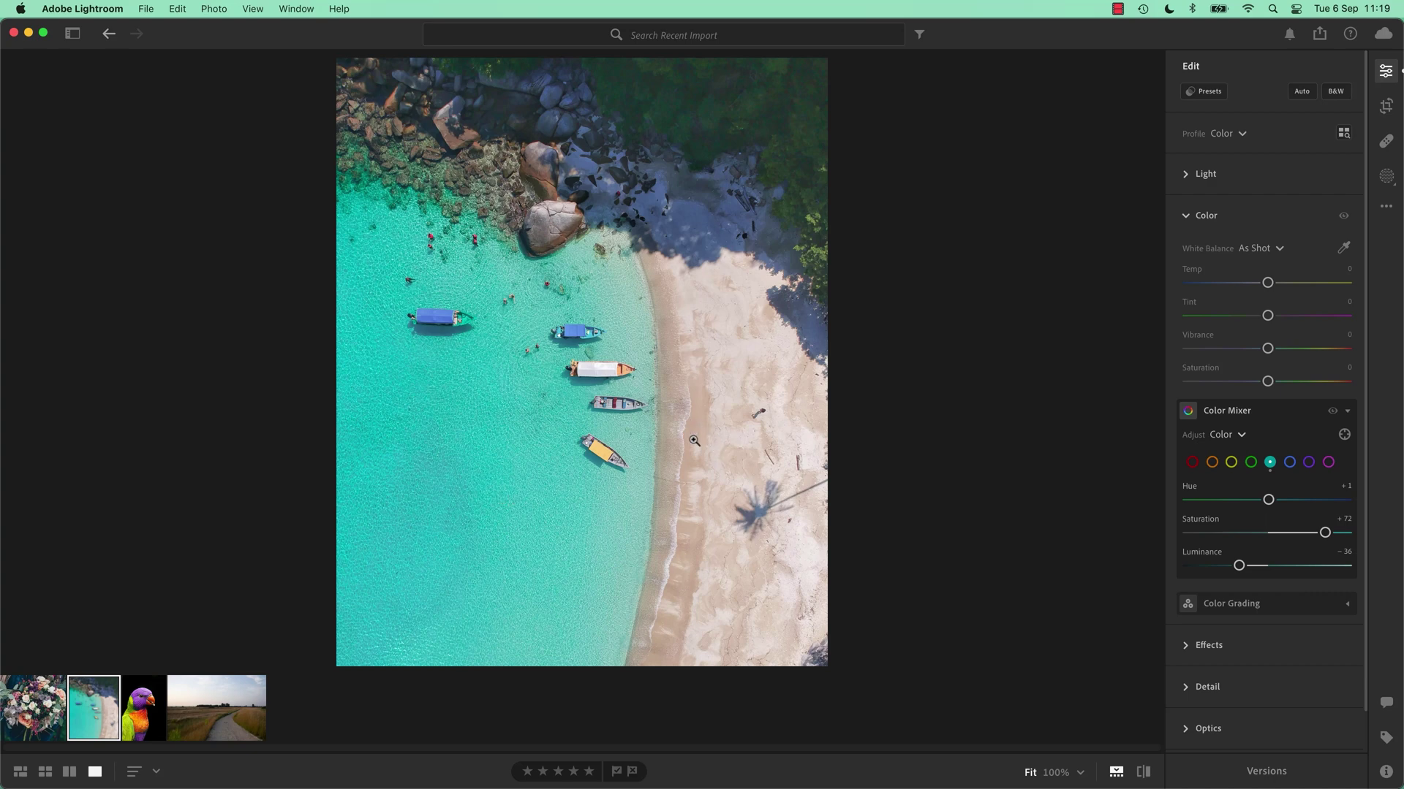
Boost the Yellow range to Saturation +56 and Luminance −19 after testing yellow and orange hues.
left_click(1212, 462)
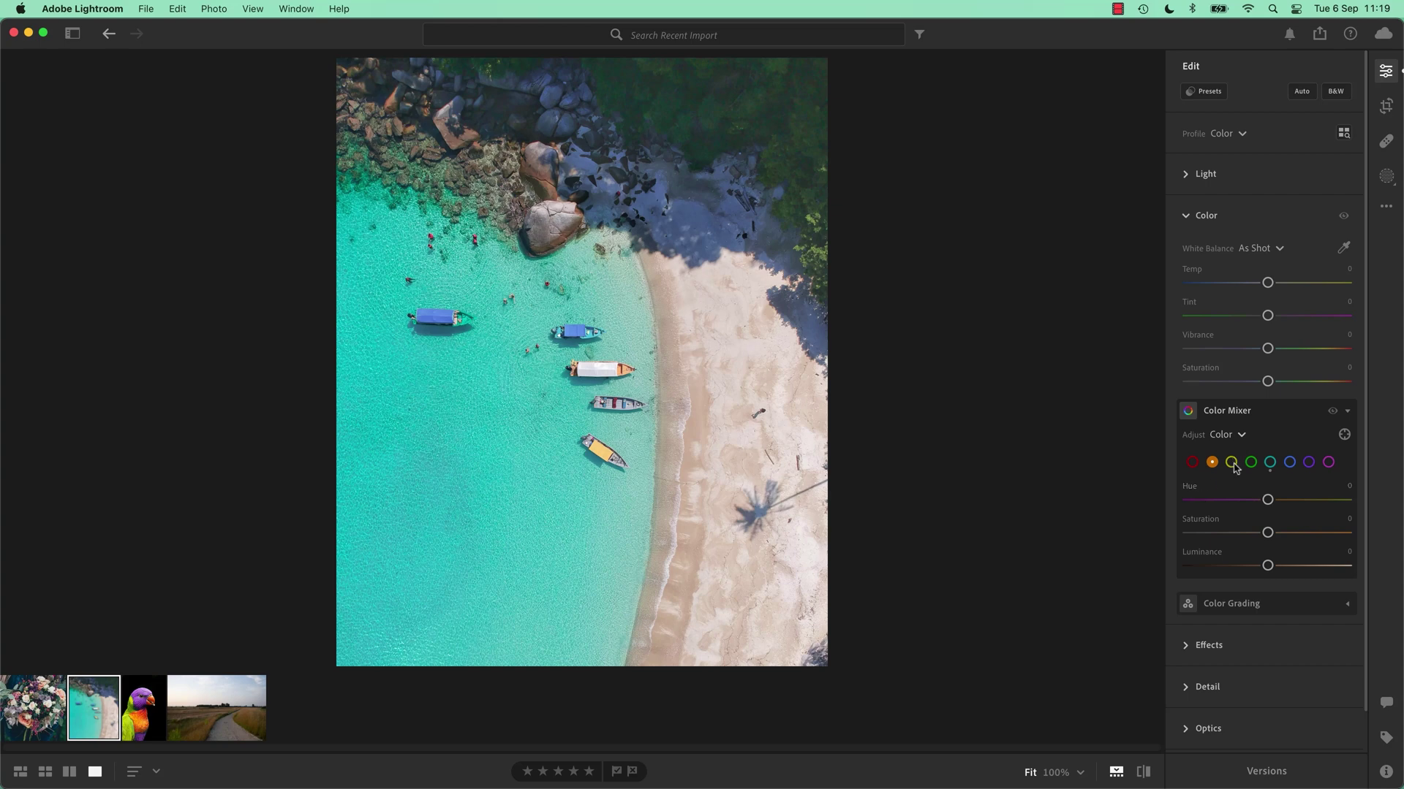
left_click(1233, 467)
left_click_drag(1267, 499, 1269, 530)
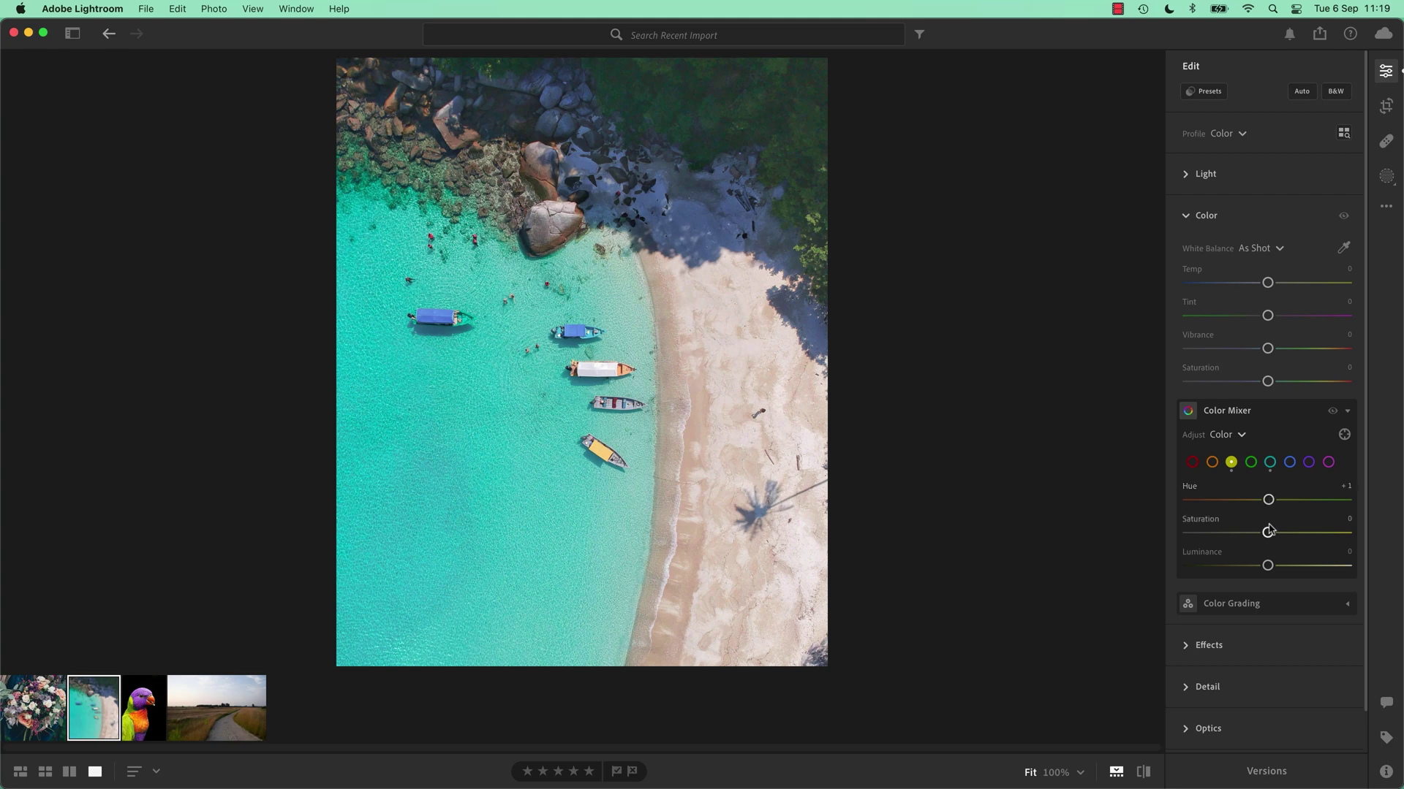
left_click(1212, 463)
mouse_move(1267, 499)
left_mouse_down()
mouse_move(1187, 499)
mouse_move(1335, 503)
mouse_move(1269, 513)
left_mouse_up()
left_click(1232, 463)
left_click_drag(1267, 533, 1246, 575)
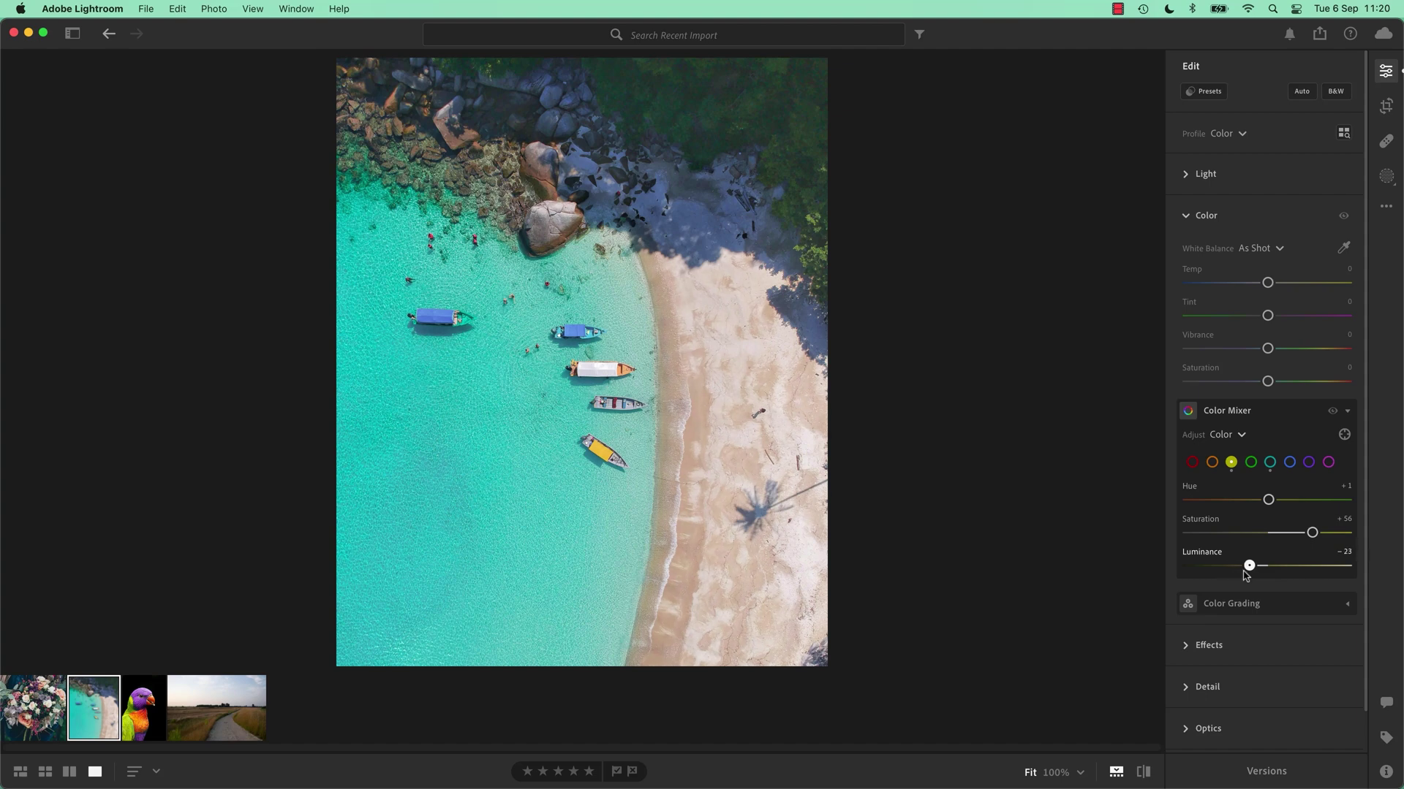
Set Orange Saturation to +16 and Luminance to −12 to warm the sand.
left_click(1212, 463)
mouse_move(1266, 502)
left_mouse_down()
mouse_move(1307, 501)
mouse_move(1249, 501)
mouse_move(1267, 501)
left_mouse_up()
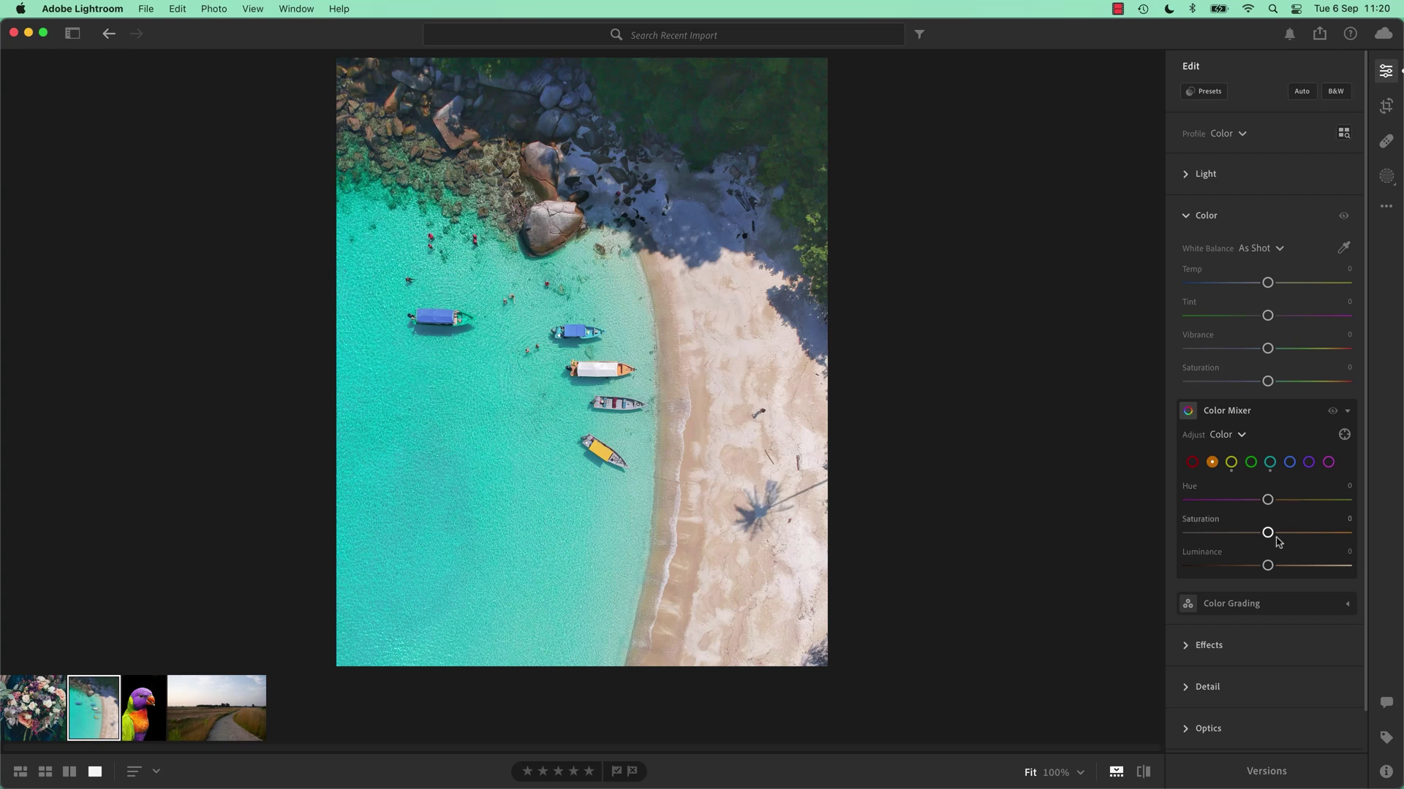
left_click_drag(1267, 532, 1319, 540)
mouse_move(1261, 534)
left_mouse_down()
mouse_move(1344, 534)
mouse_move(1221, 534)
mouse_move(1321, 535)
mouse_move(1280, 534)
left_mouse_up()
mouse_move(1267, 567)
left_mouse_down()
mouse_move(1291, 568)
mouse_move(1244, 568)
mouse_move(1305, 568)
mouse_move(1259, 569)
left_mouse_up()
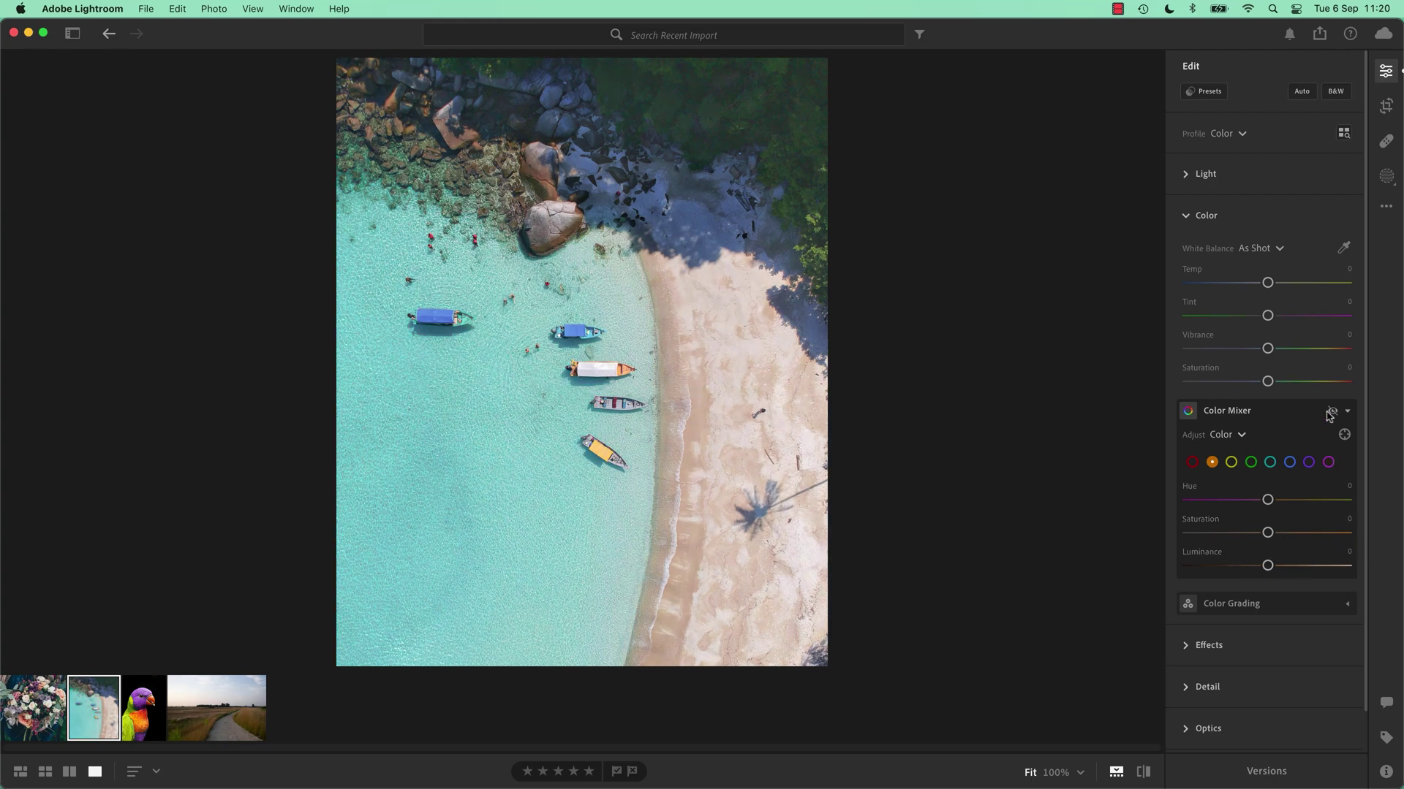
left_click_drag(1330, 413, 1329, 415)
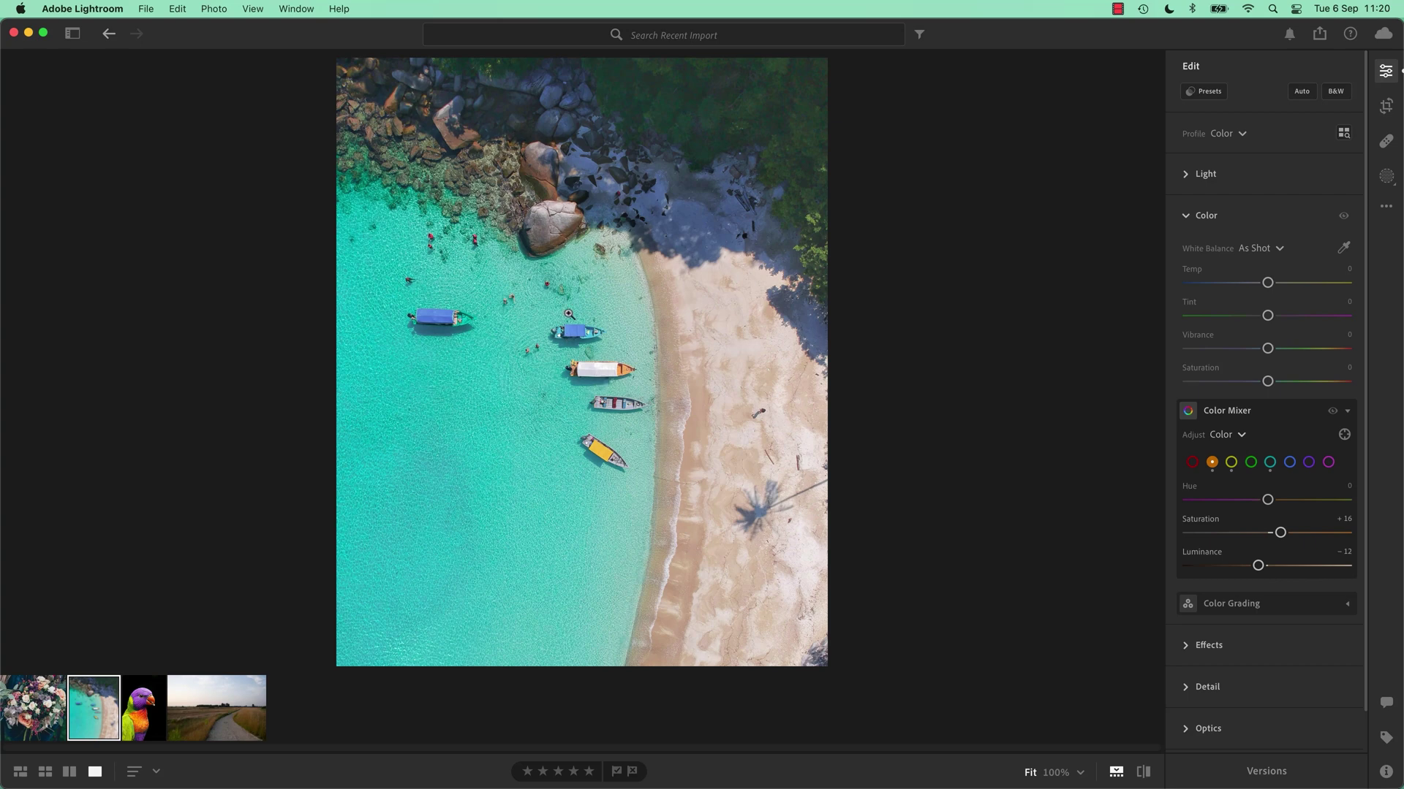
Set Blue Saturation to +38 and Luminance to −6, leaving Magenta at zero.
left_click(1289, 462)
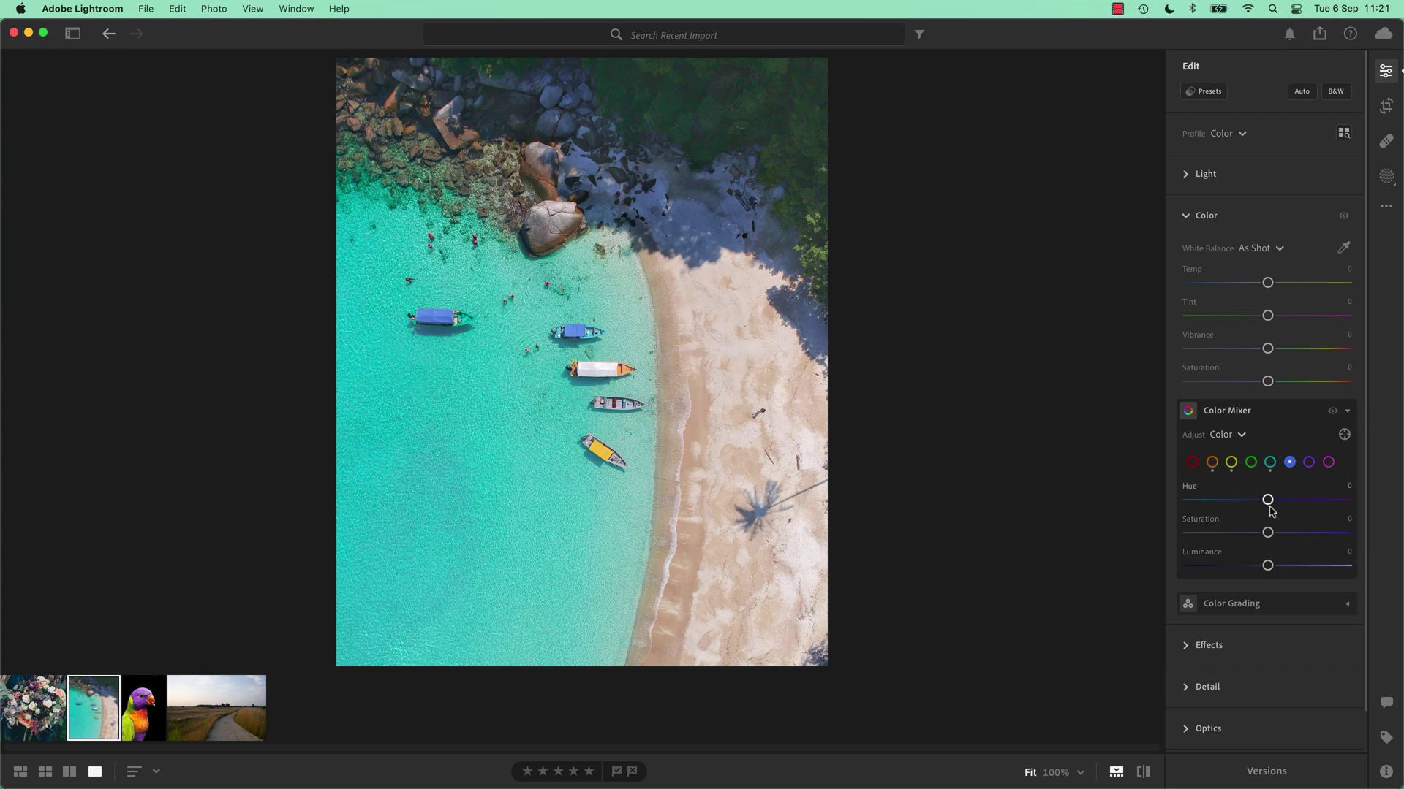
left_click_drag(1269, 534, 1267, 576)
left_click(1332, 411)
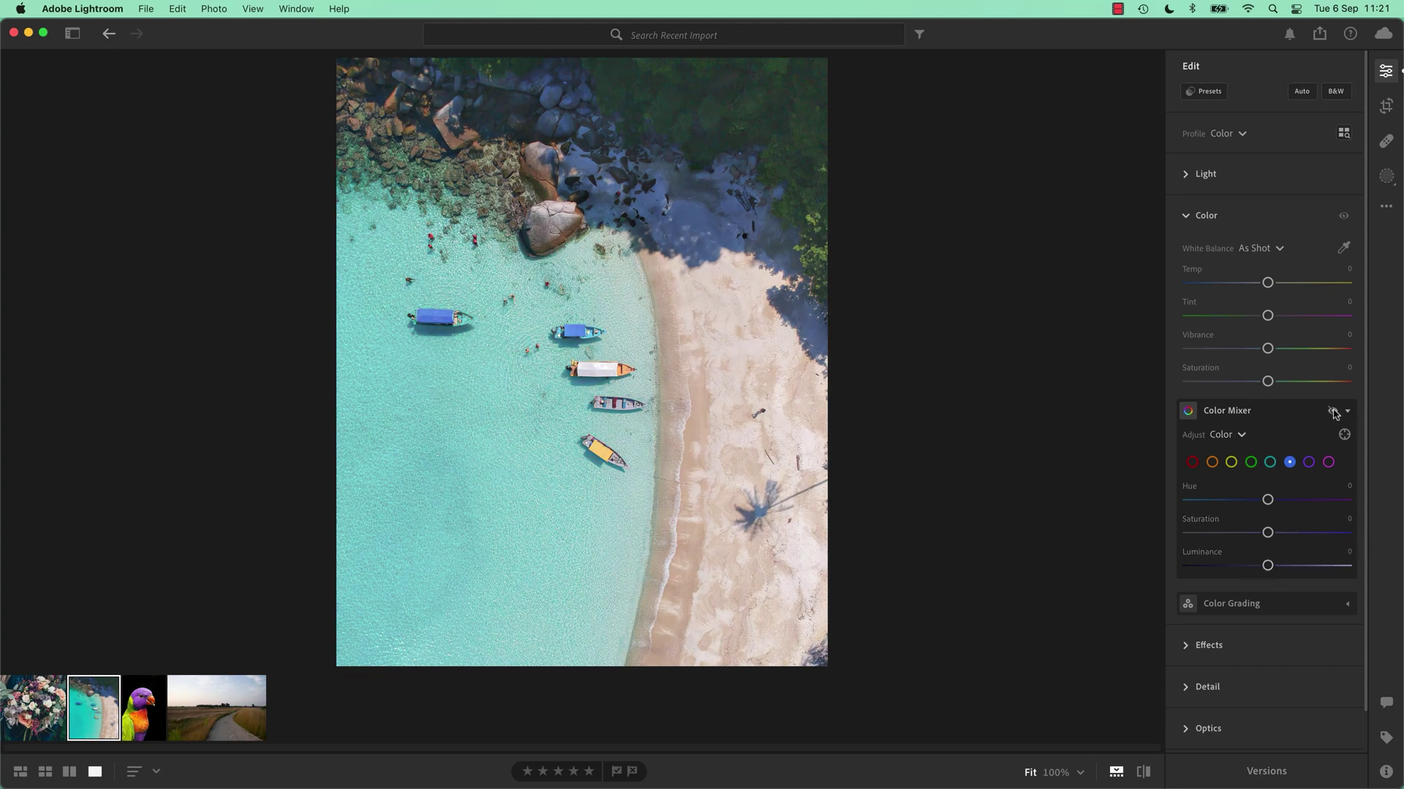
left_click(1332, 411)
left_click(1332, 412)
left_click(1332, 412)
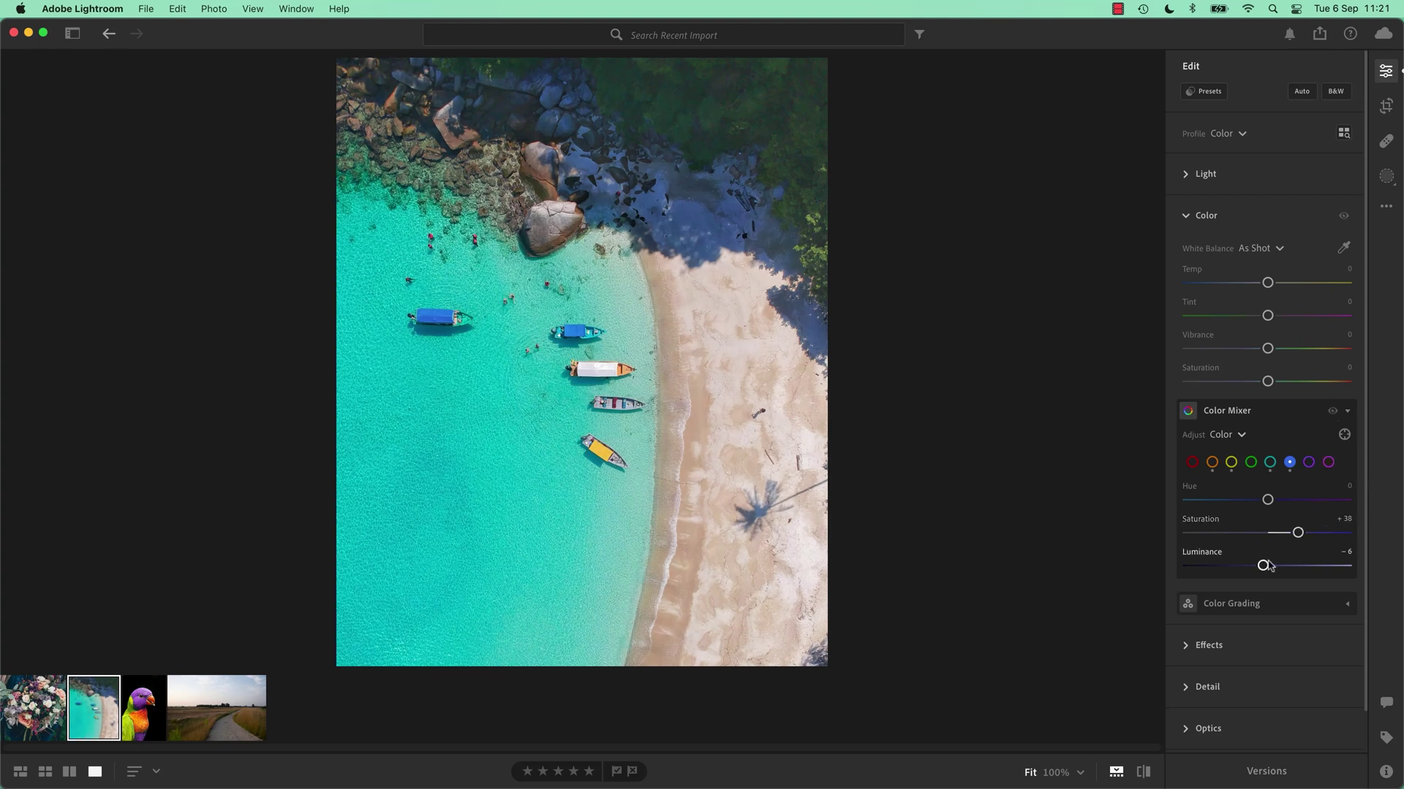
left_click(1330, 464)
left_click_drag(1309, 545, 1270, 503)
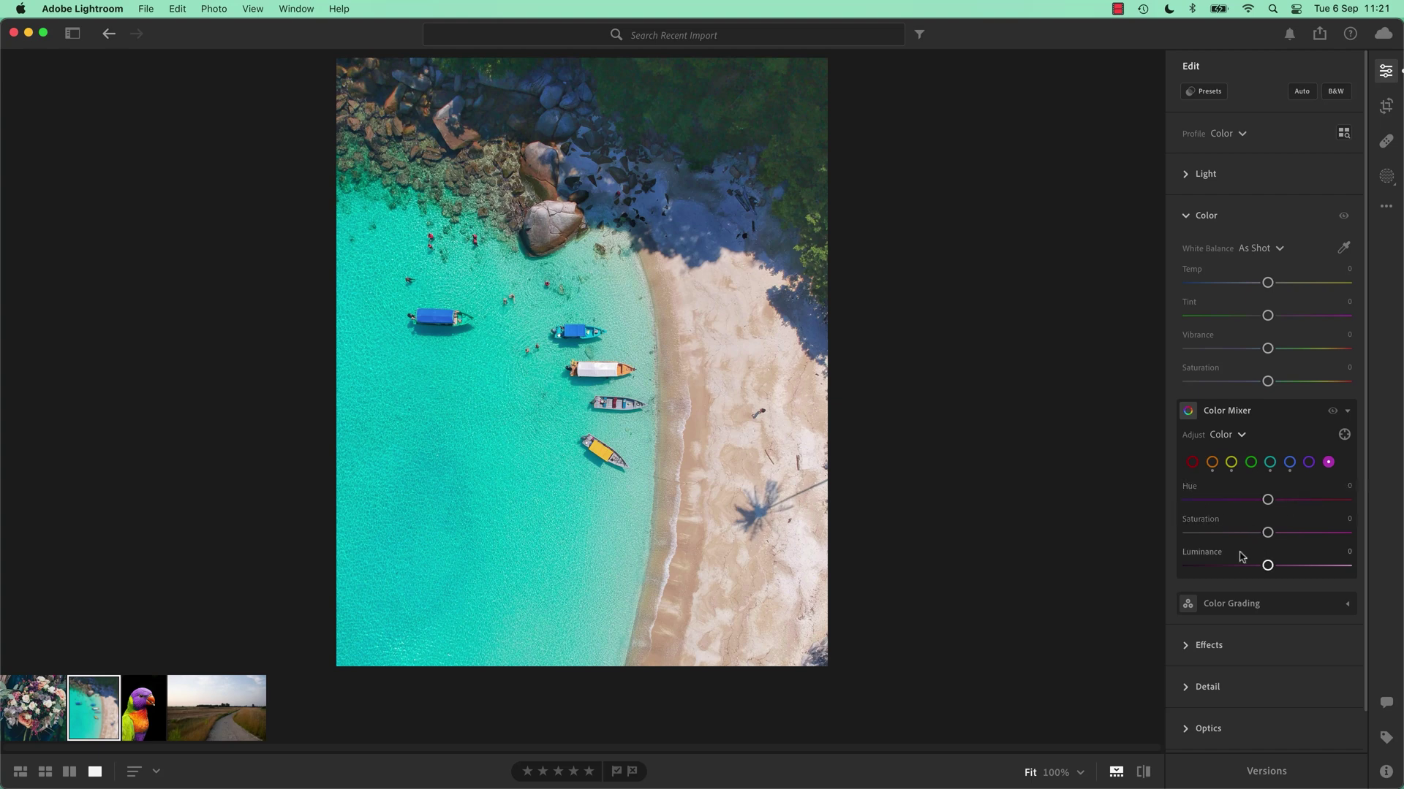
After a glance at the parrot, set the beach photo's Green Hue to +8 and Saturation to +30.
left_click(1332, 413)
left_click(1332, 413)
left_click(146, 720)
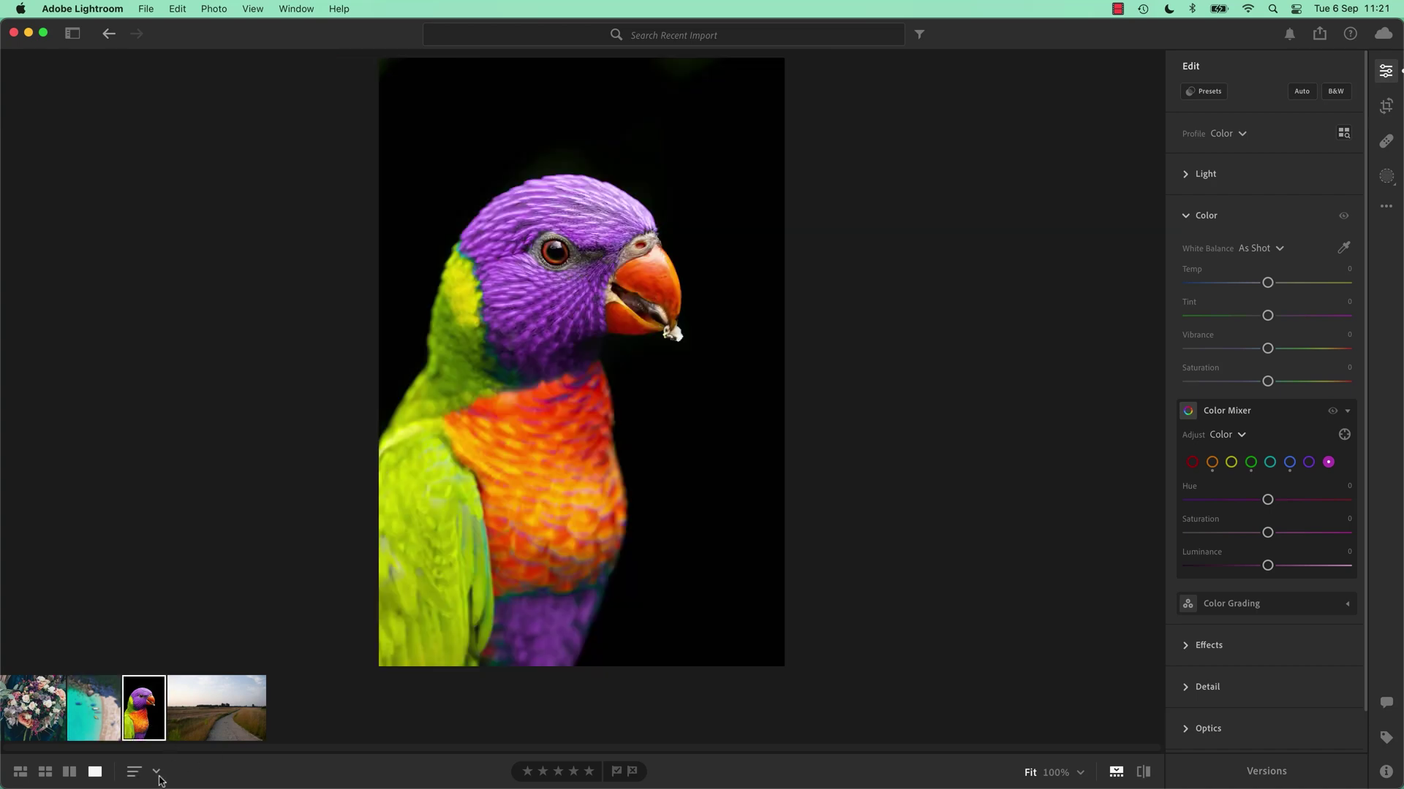
left_click(105, 724)
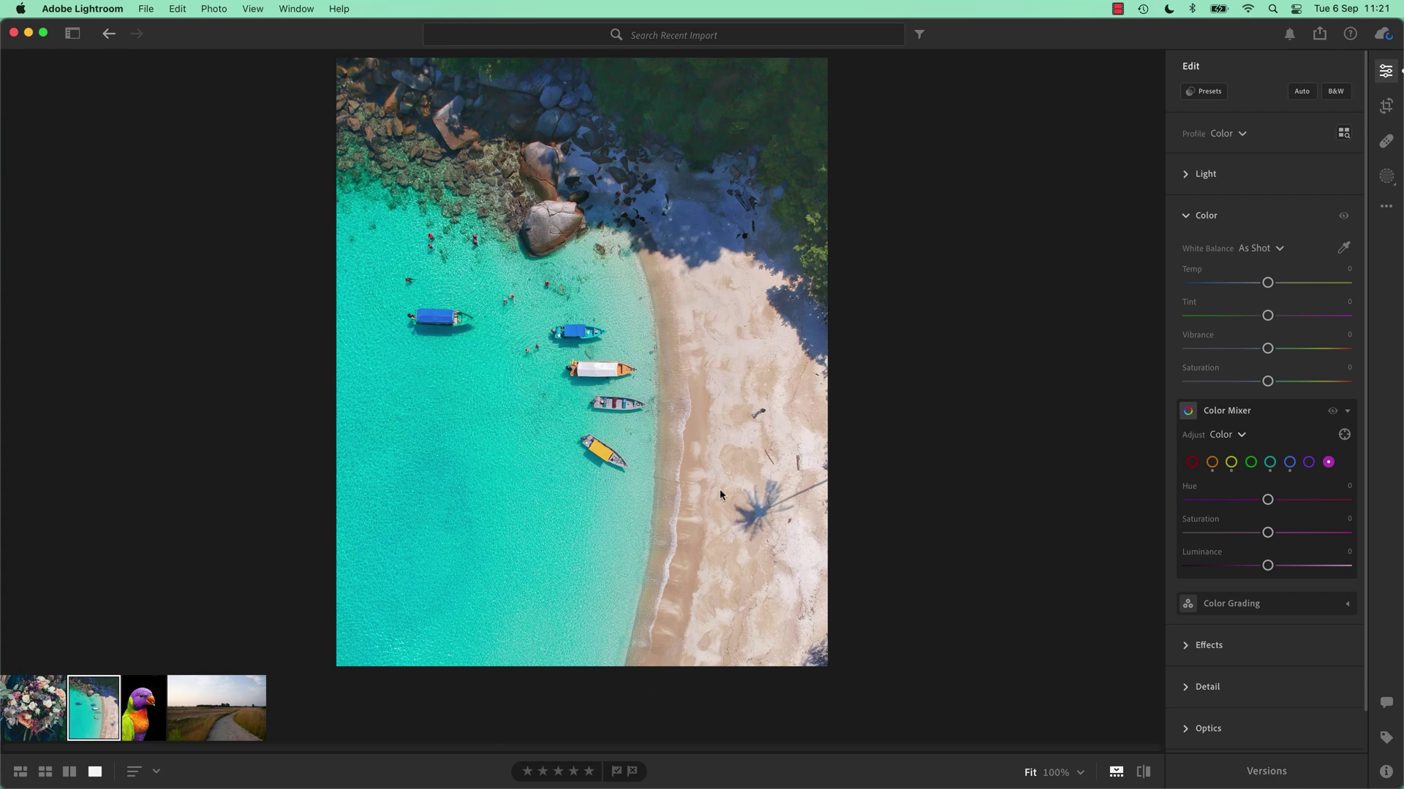
left_click(1251, 463)
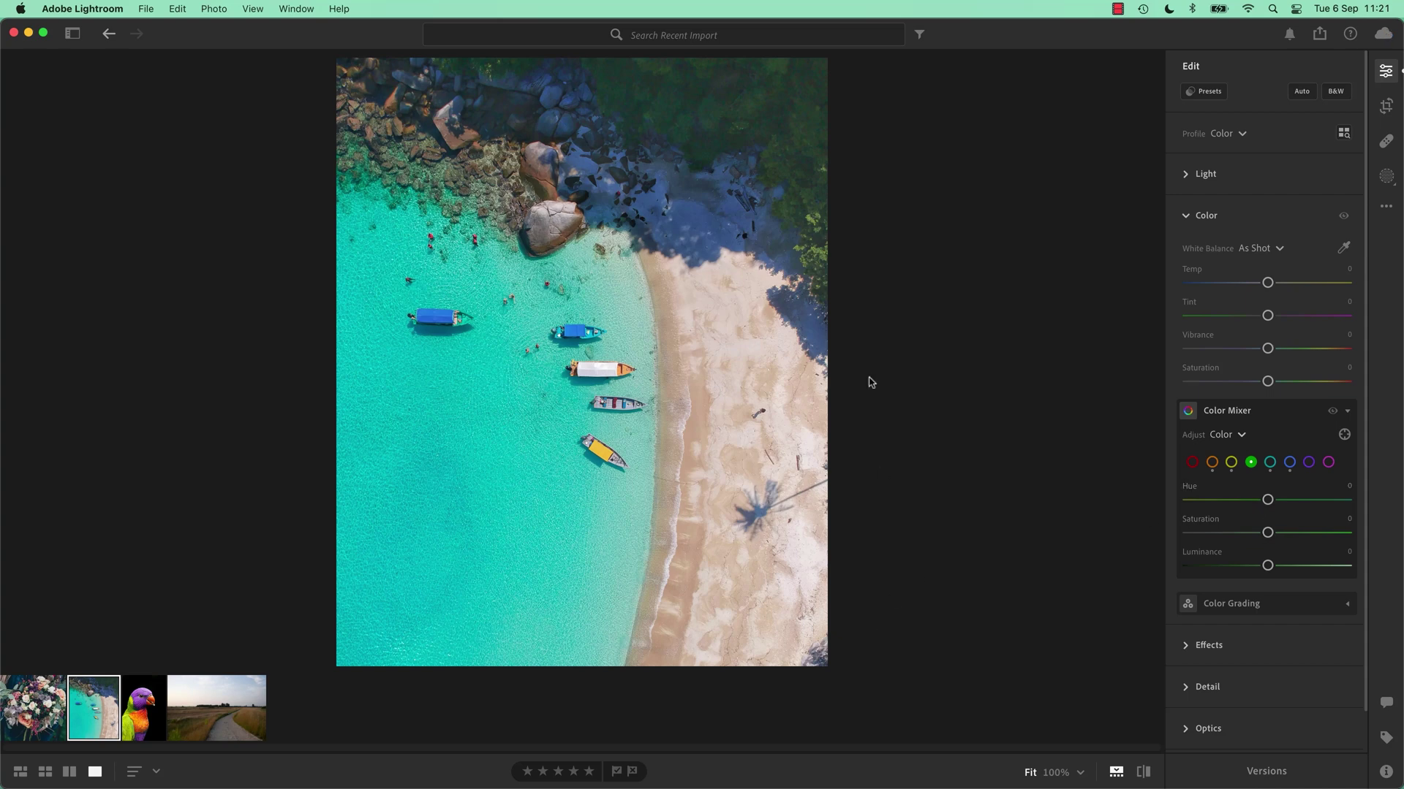
left_click_drag(1270, 533, 1232, 535)
left_click_drag(1230, 534, 1351, 533)
left_click_drag(1267, 501, 1291, 533)
left_click_drag(1333, 412, 1334, 415)
In Light, set Exposure −0.67, Contrast +13, Highlights +45, Shadows −20, Whites +41, leaving Blacks at 0.
left_click(1190, 218)
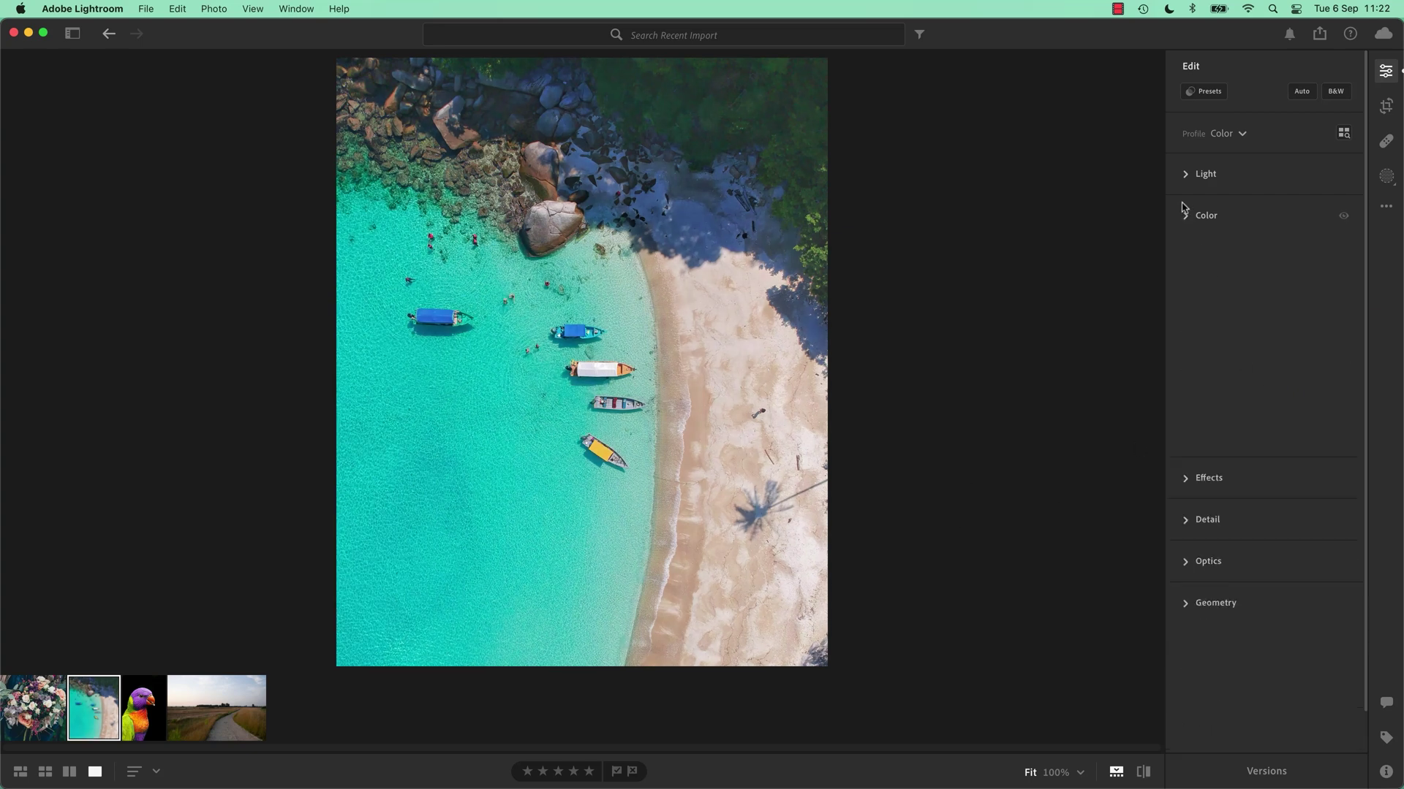
left_click(1188, 176)
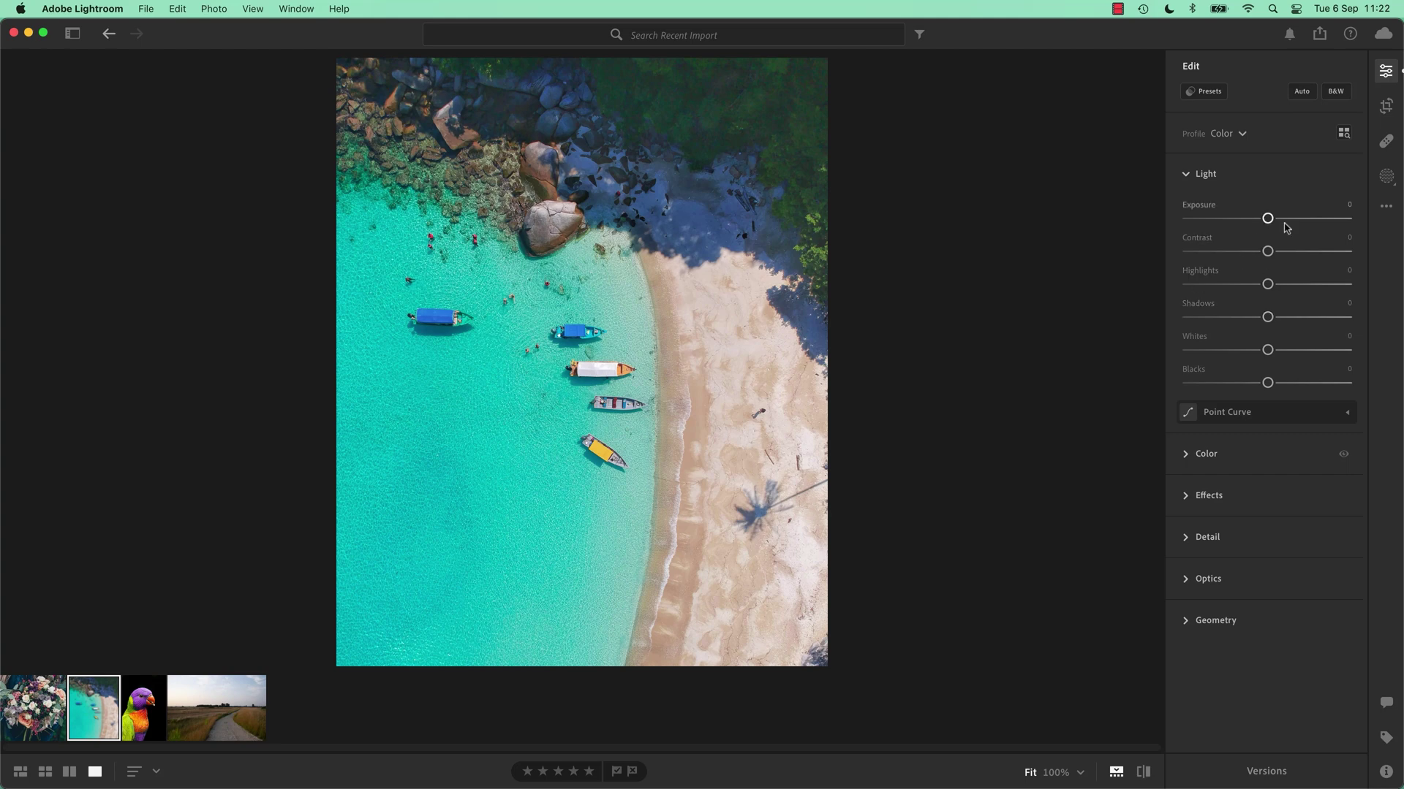
left_click_drag(1267, 220, 1304, 286)
left_click_drag(1269, 351, 1300, 357)
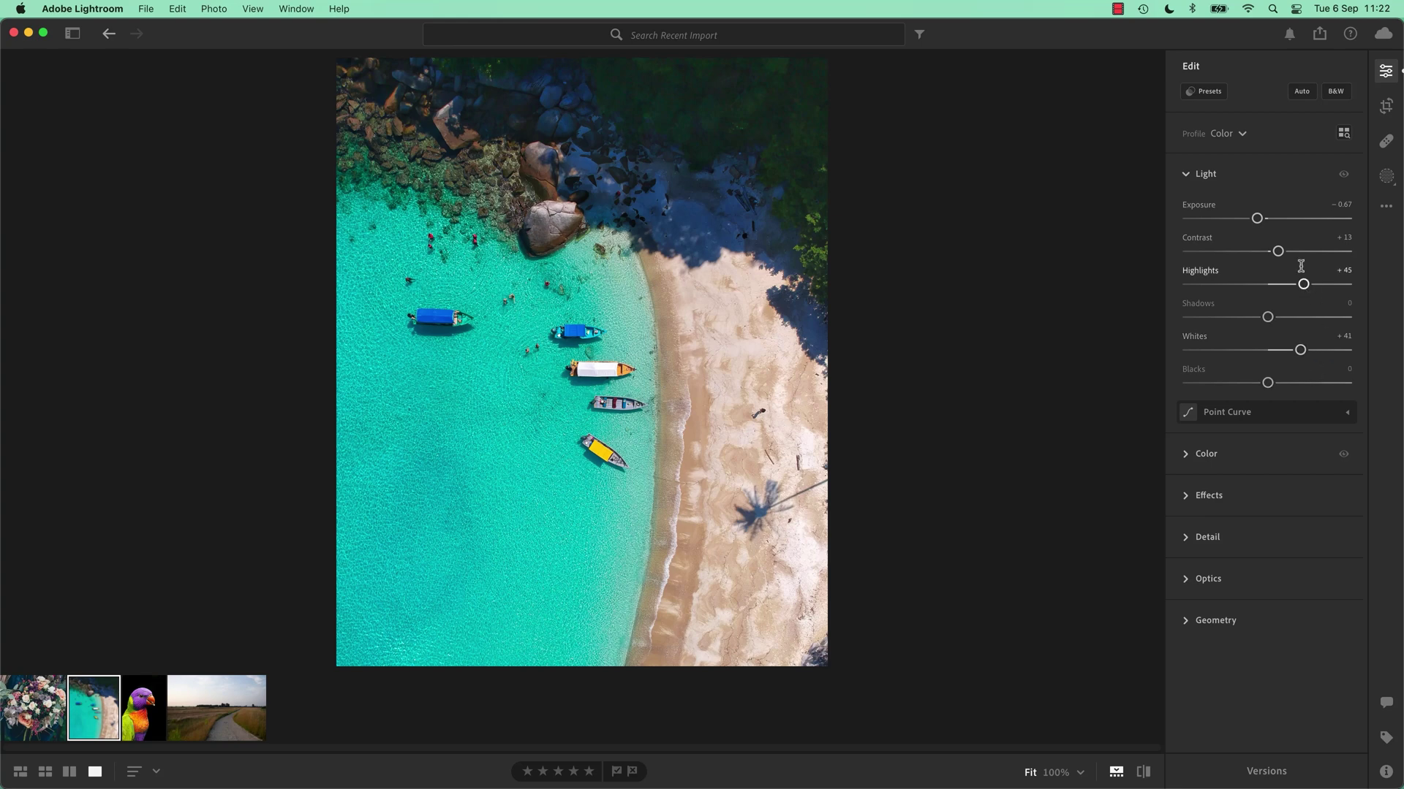
left_click(1343, 175)
left_click(1343, 178)
left_click(1344, 177)
mouse_move(1268, 316)
left_mouse_down()
mouse_move(1201, 323)
mouse_move(1250, 326)
left_mouse_up()
mouse_move(1268, 386)
left_mouse_down()
mouse_move(1307, 384)
mouse_move(1241, 384)
mouse_move(1293, 397)
mouse_move(1271, 407)
left_mouse_up()
Compare the edit with the original using backslash, then expand the Color section again.
key("backslash")
key("backslash")
left_click(1181, 456)
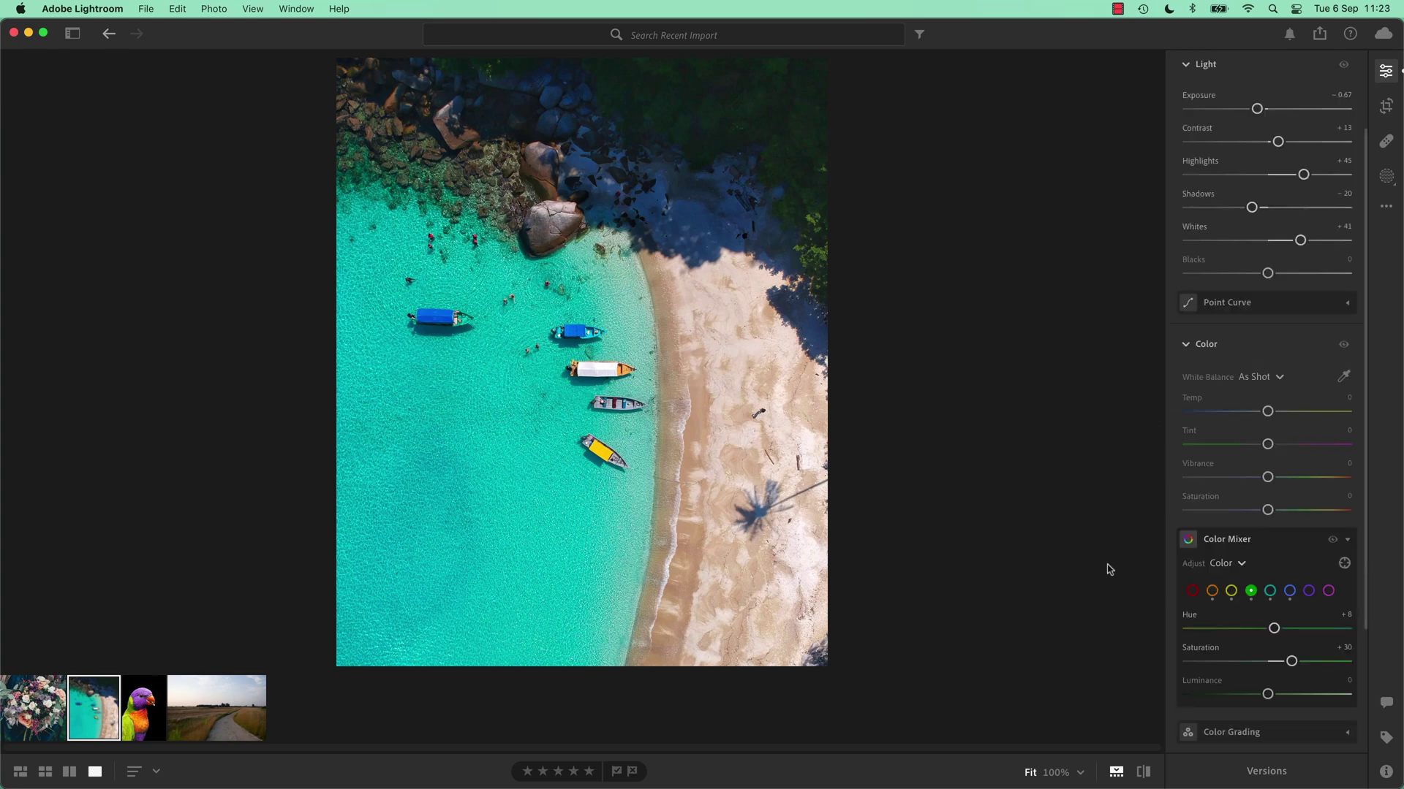